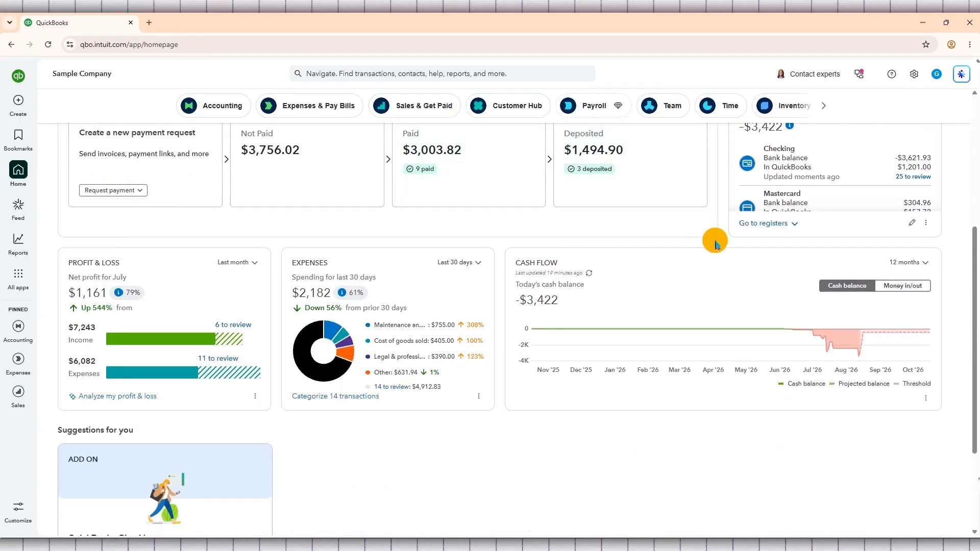
{"action": "scroll", "coordinate": [713, 240], "scroll_direction": "down", "scroll_amount": 2}
{"action": "scroll", "coordinate": [453, 326], "scroll_direction": "down", "scroll_amount": 1}
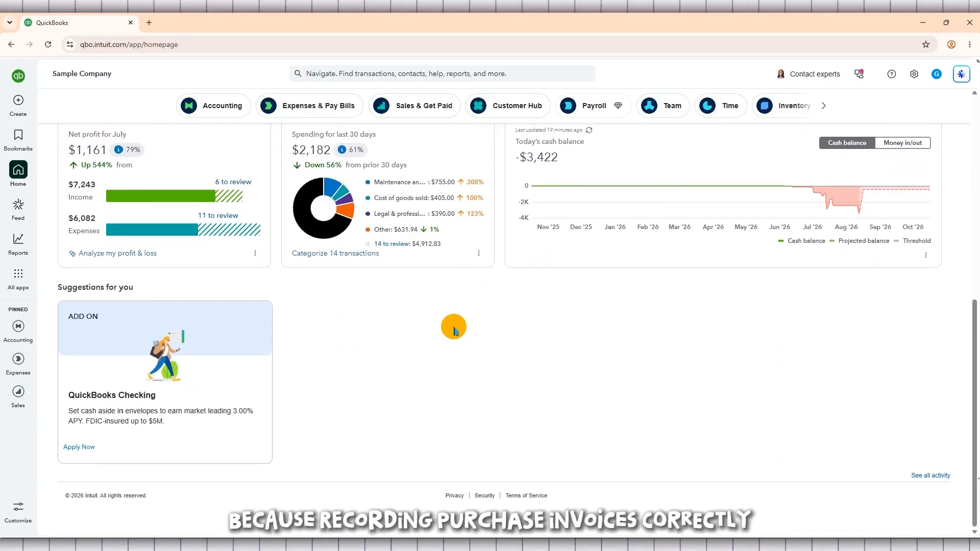
{"action": "scroll", "coordinate": [756, 375], "scroll_direction": "up", "scroll_amount": 2}
{"action": "scroll", "coordinate": [759, 378], "scroll_direction": "up", "scroll_amount": 3}
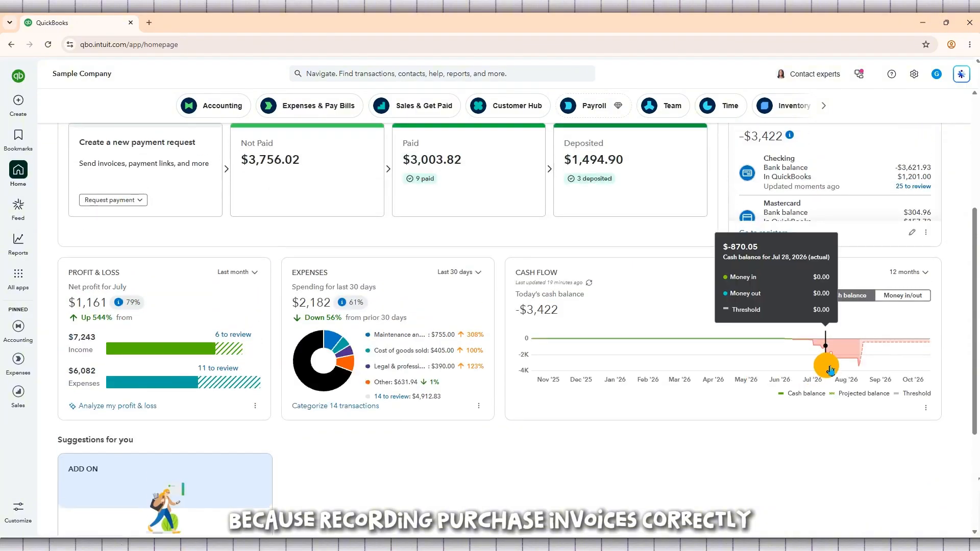
{"action": "scroll", "coordinate": [923, 261], "scroll_direction": "down", "scroll_amount": 1}
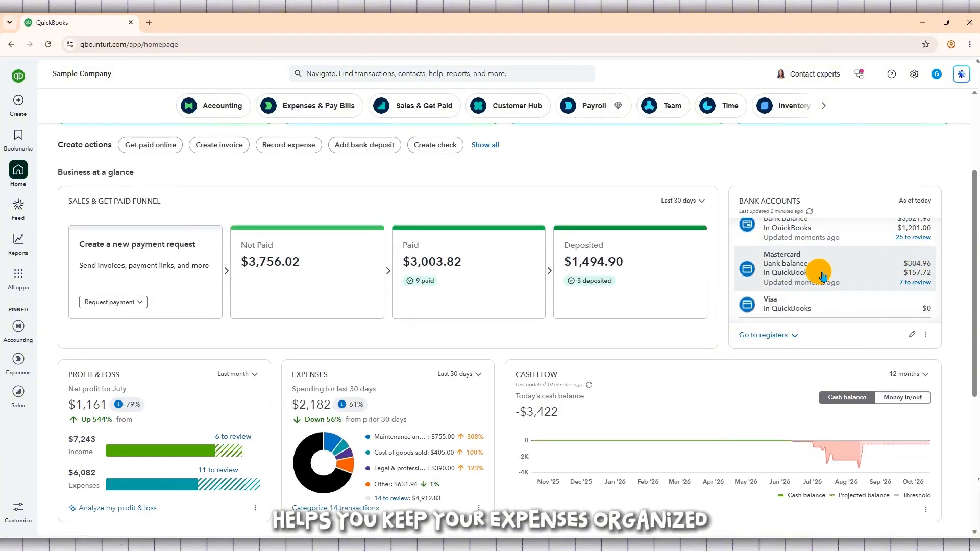
{"action": "scroll", "coordinate": [827, 264], "scroll_direction": "down", "scroll_amount": 2}
{"action": "scroll", "coordinate": [837, 276], "scroll_direction": "down", "scroll_amount": 3}
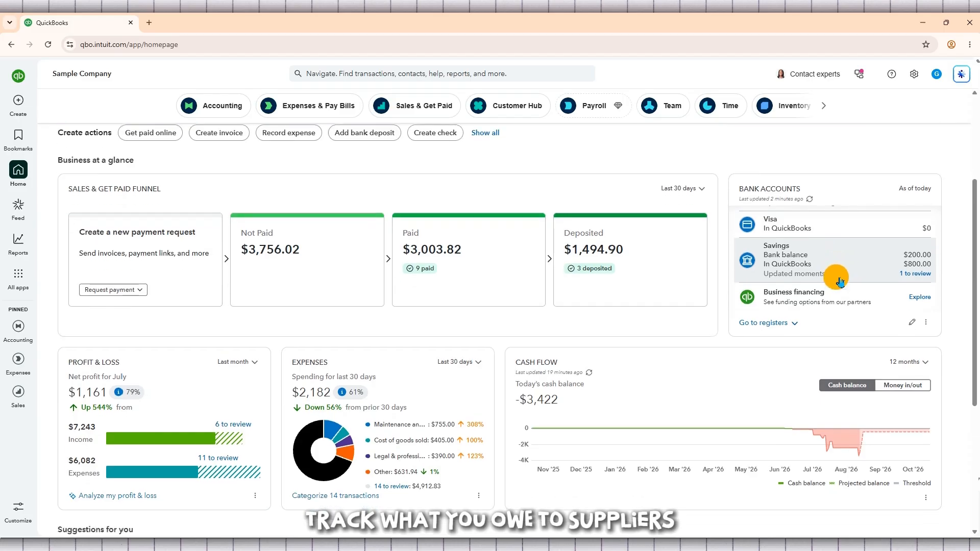
{"action": "scroll", "coordinate": [919, 266], "scroll_direction": "up", "scroll_amount": 4}
{"action": "scroll", "coordinate": [946, 270], "scroll_direction": "up", "scroll_amount": 2}
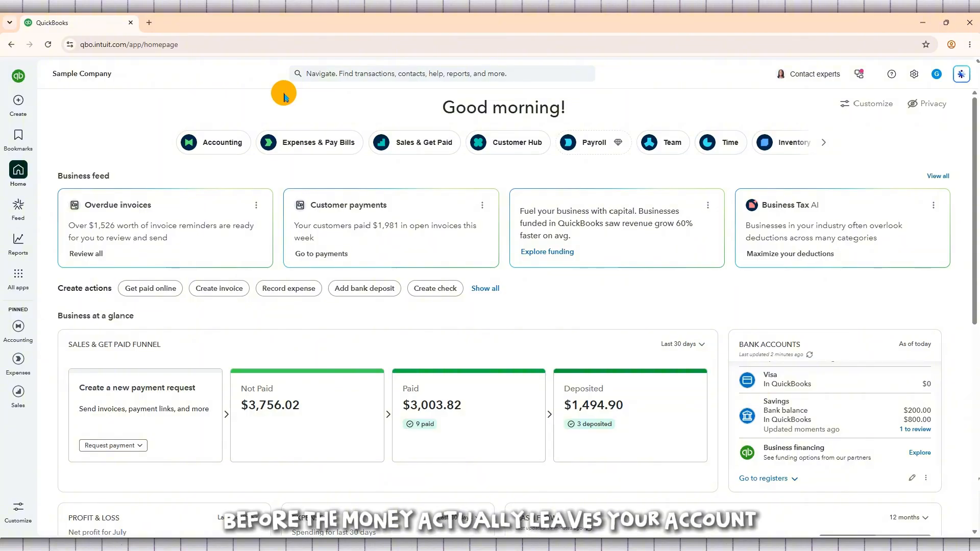
{"action": "triple_click", "coordinate": [559, 108]}
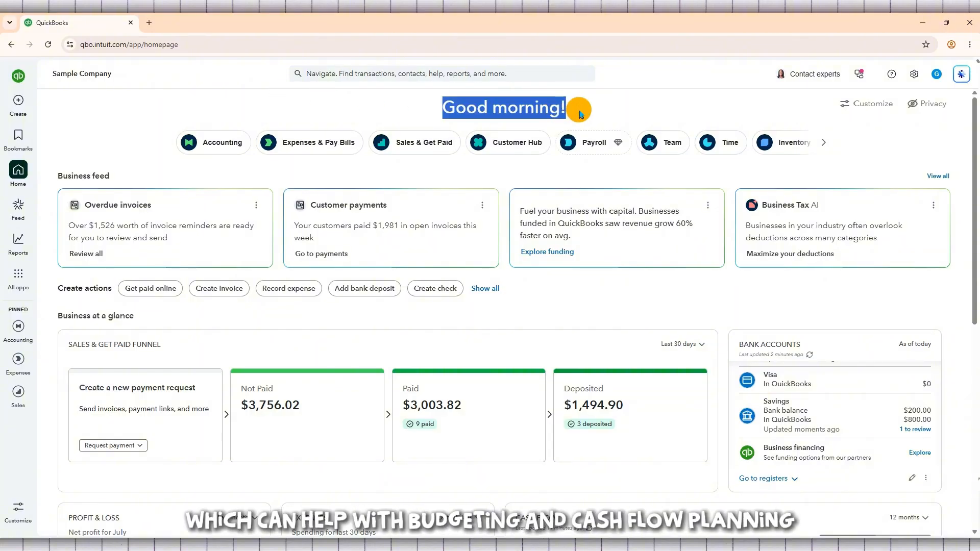
{"action": "left_click", "coordinate": [579, 112]}
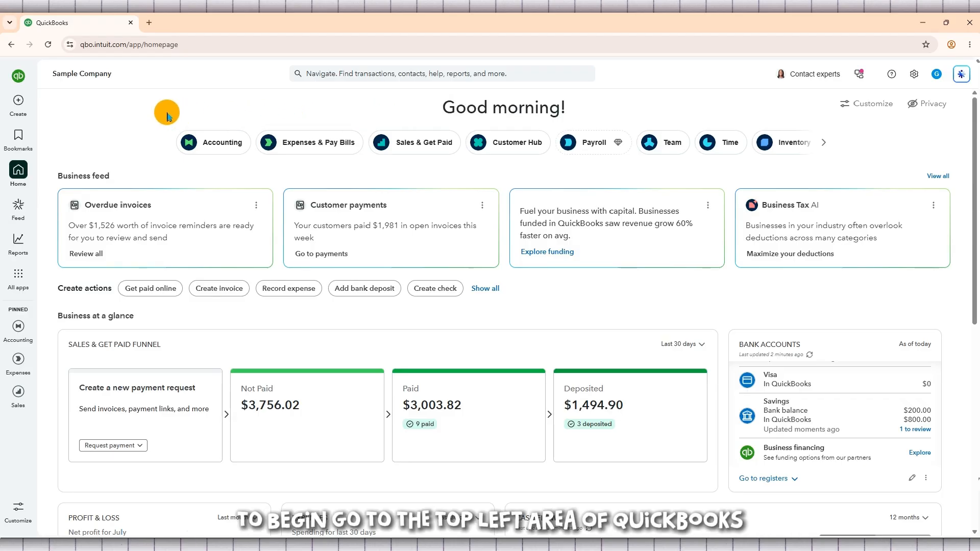
Create a new vendor bill and select the CPA vendor as its supplier.
{"action": "left_click", "coordinate": [23, 109]}
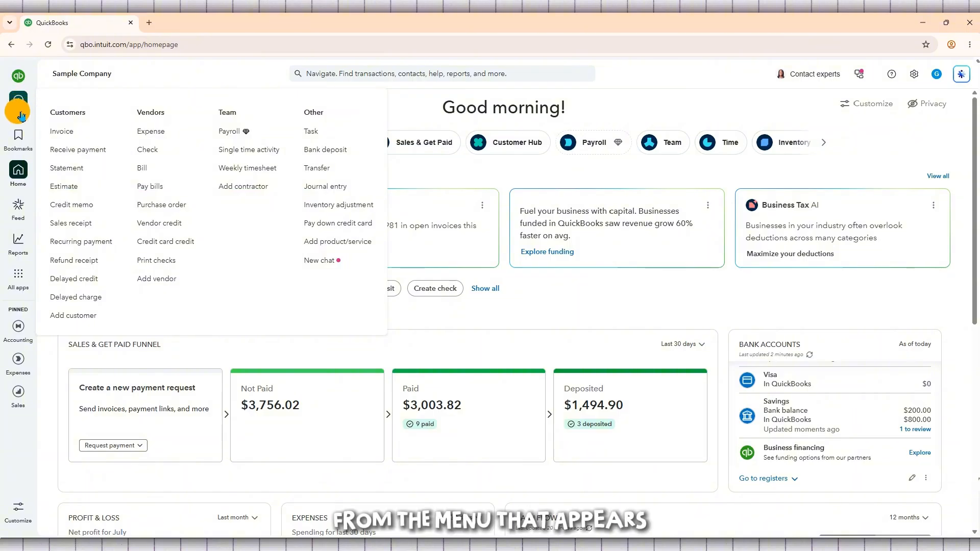
{"action": "left_click", "coordinate": [152, 171]}
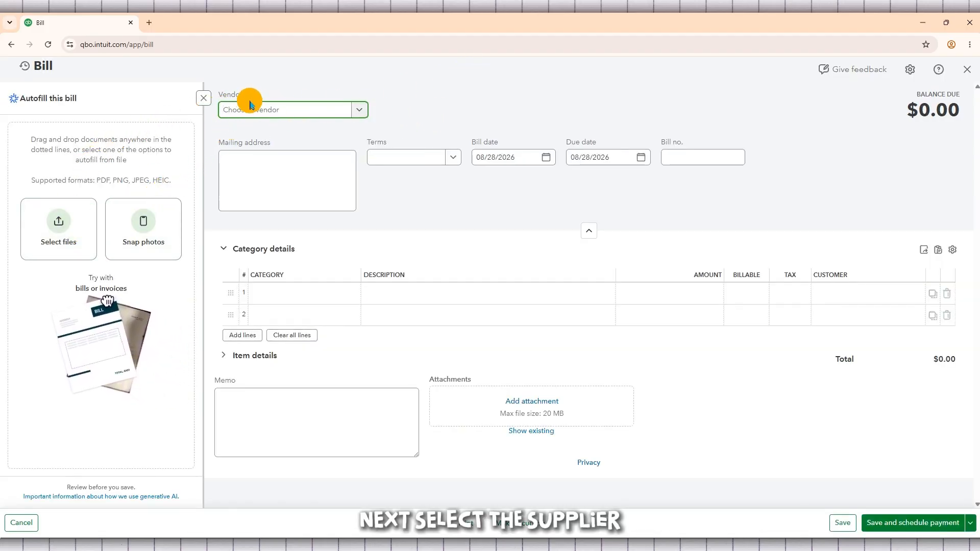
{"action": "left_click_drag", "start_coordinate": [251, 98], "coordinate": [223, 98]}
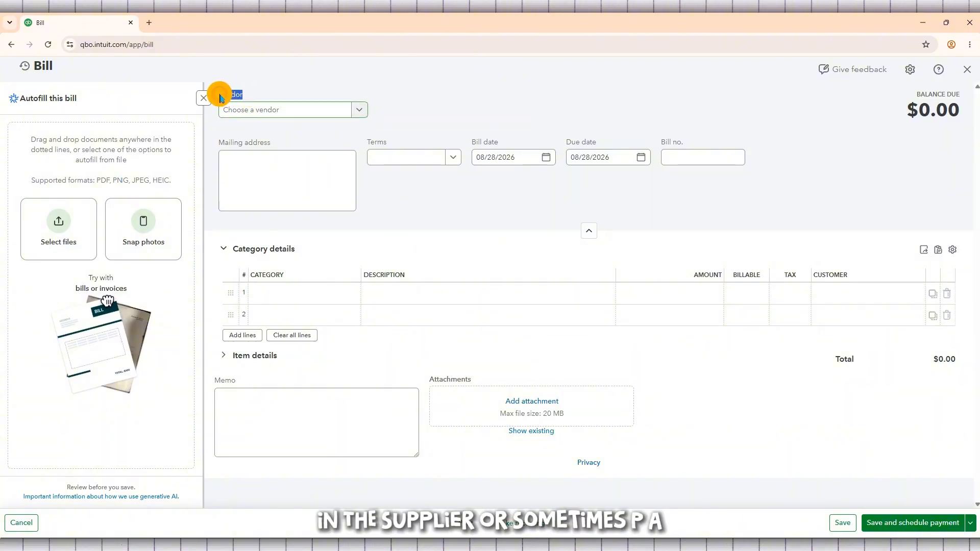
{"action": "left_click", "coordinate": [229, 96]}
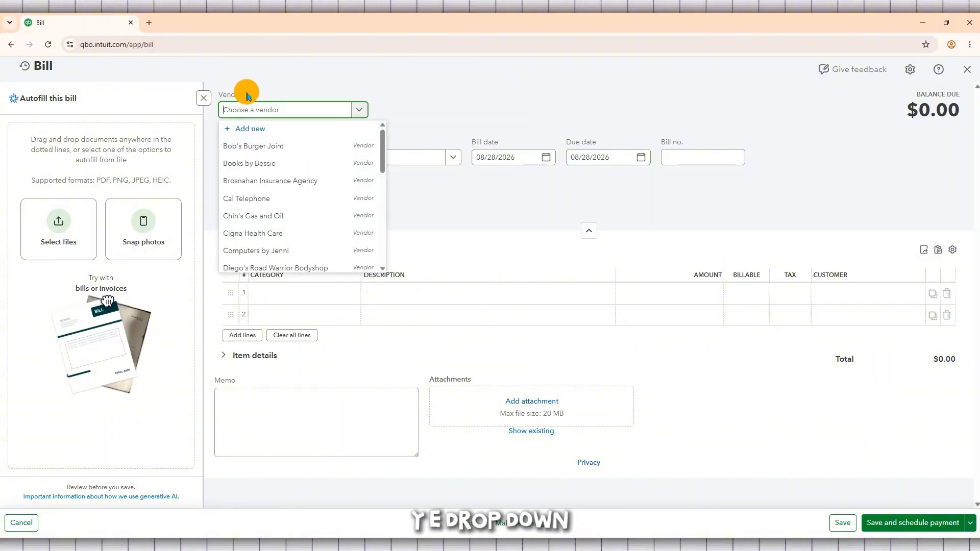
{"action": "left_click", "coordinate": [237, 97]}
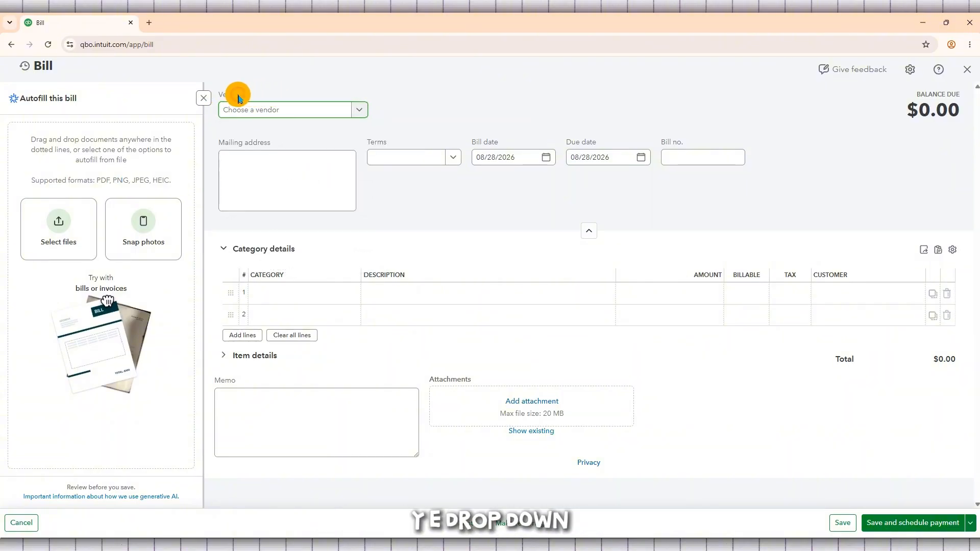
{"action": "left_click", "coordinate": [324, 109]}
{"action": "left_click", "coordinate": [323, 108]}
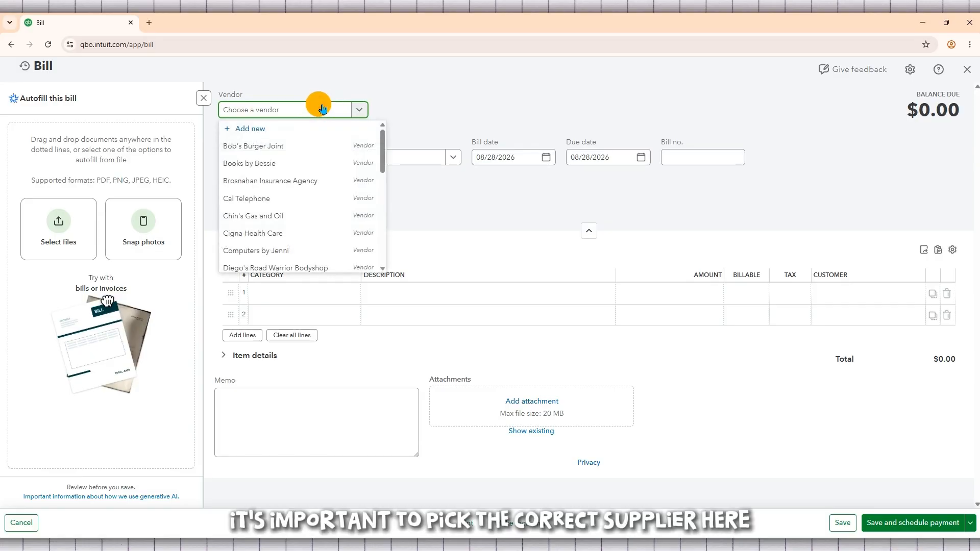
{"action": "type", "text": "tu"}
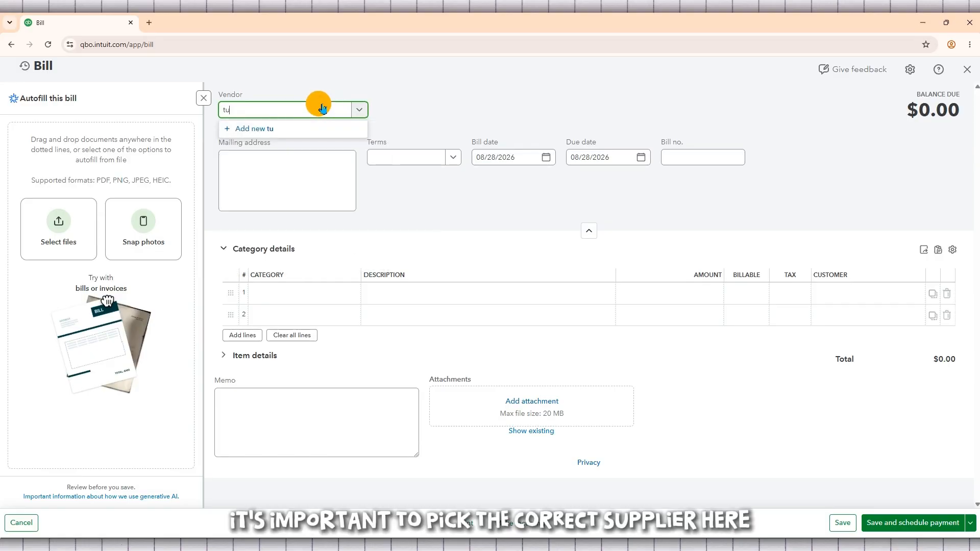
{"action": "key", "text": "BackSpace"}
{"action": "key", "text": "BackSpace"}
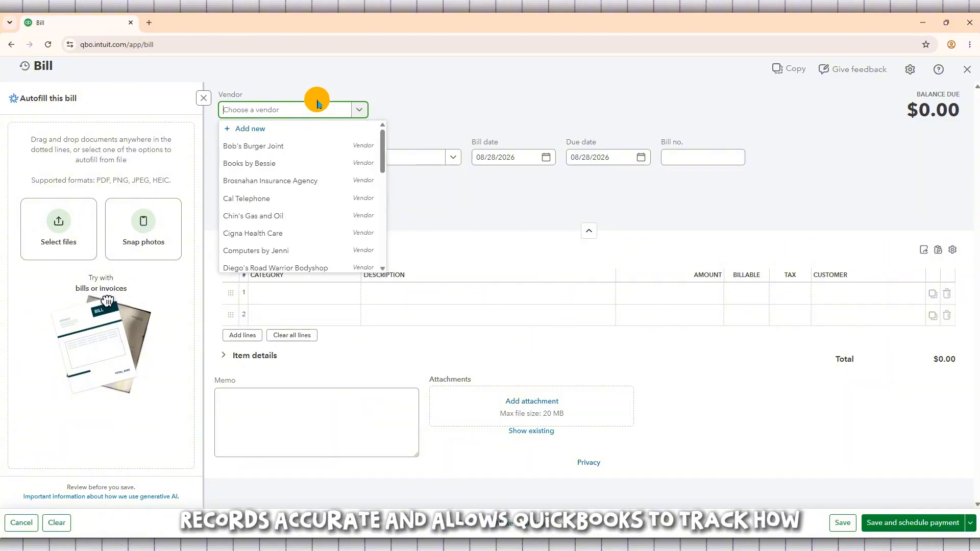
{"action": "type", "text": "p"}
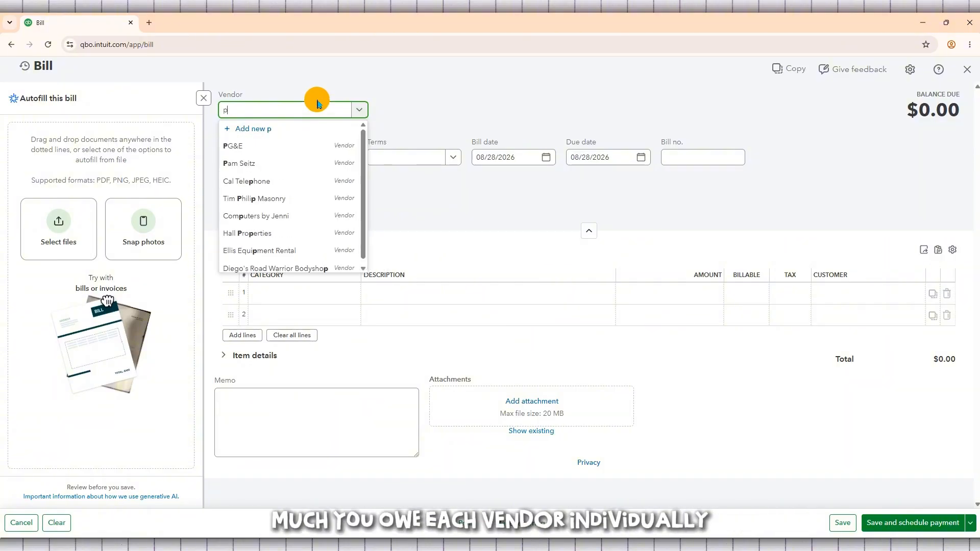
{"action": "left_click", "coordinate": [298, 168]}
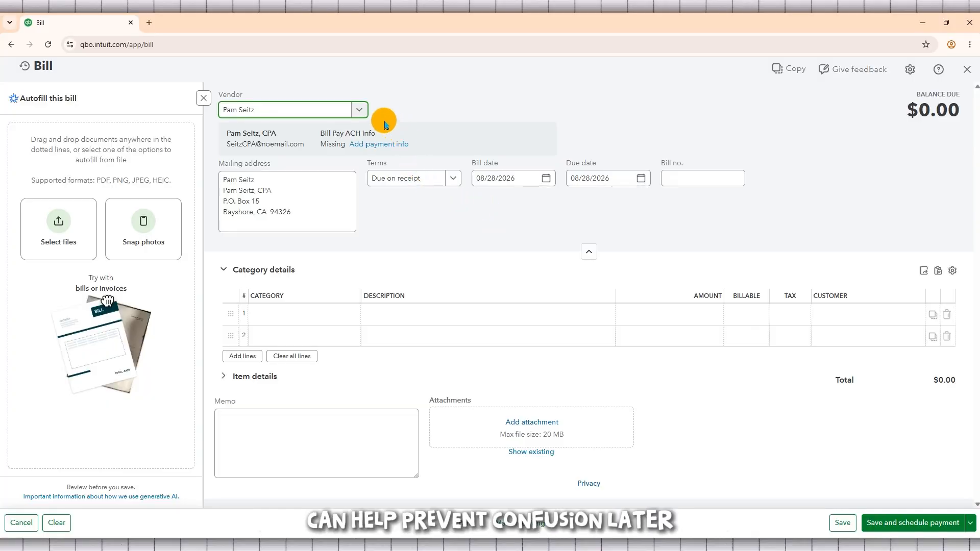
{"action": "left_click", "coordinate": [362, 110]}
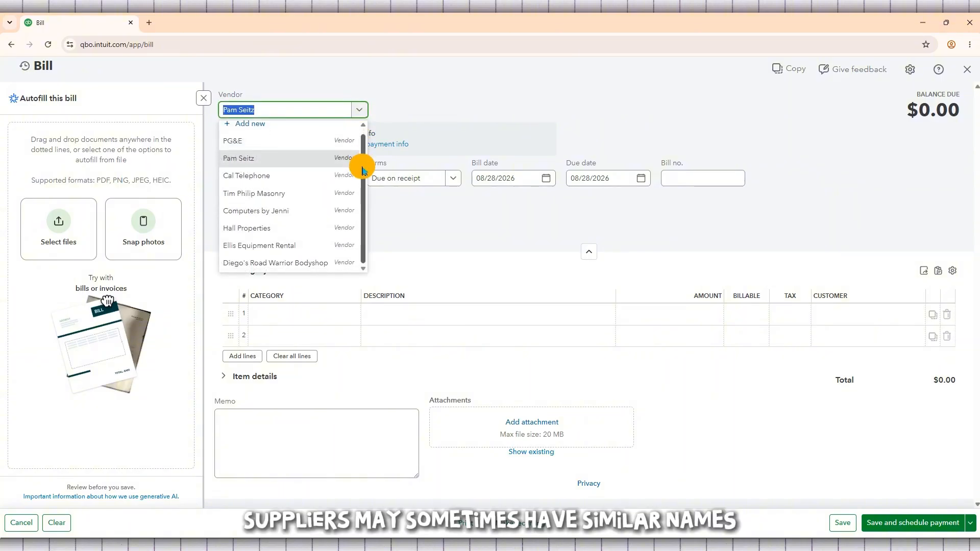
{"action": "left_click", "coordinate": [538, 96]}
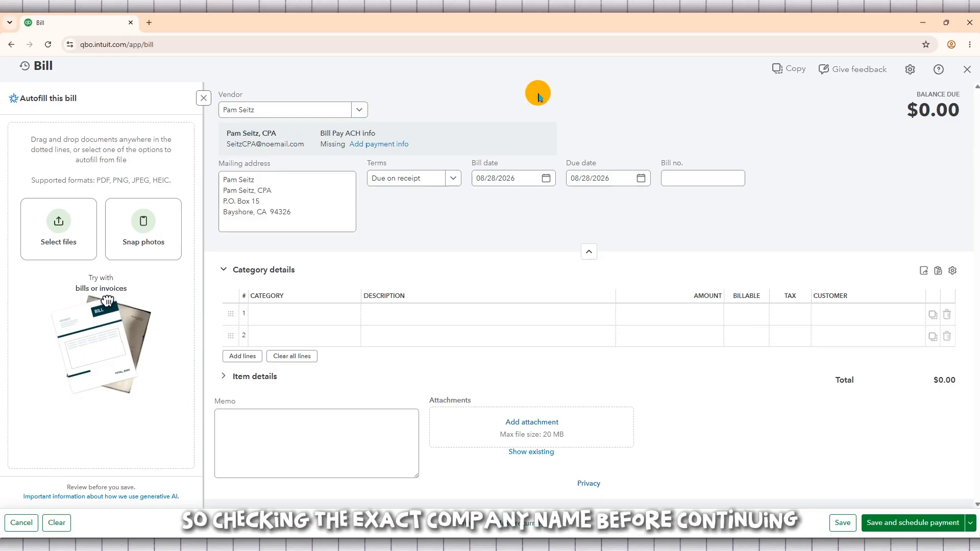
{"action": "left_click", "coordinate": [455, 176]}
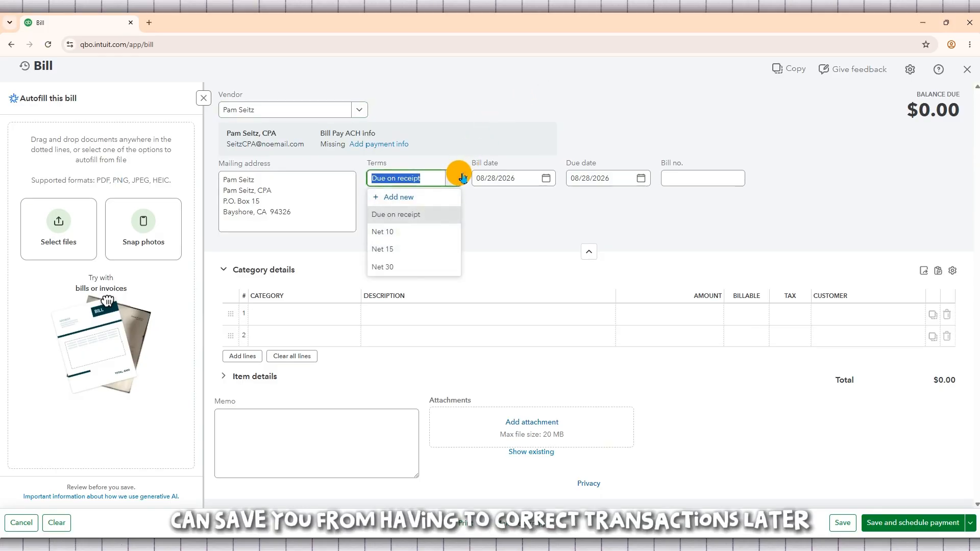
{"action": "left_click", "coordinate": [510, 211]}
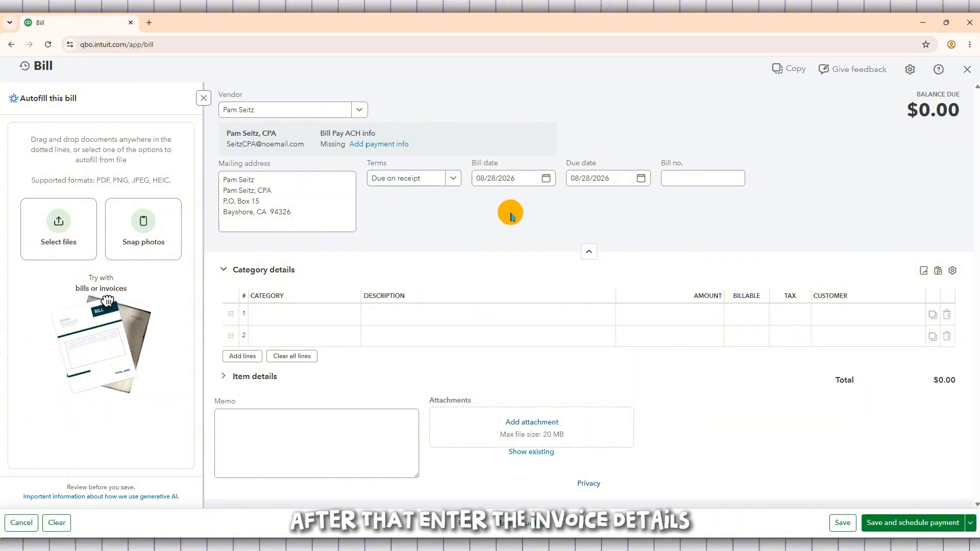
Date the bill 08/30/2026 with a due date of 09/07/2026, and give it the bill number 7698536.
{"action": "left_click", "coordinate": [551, 181]}
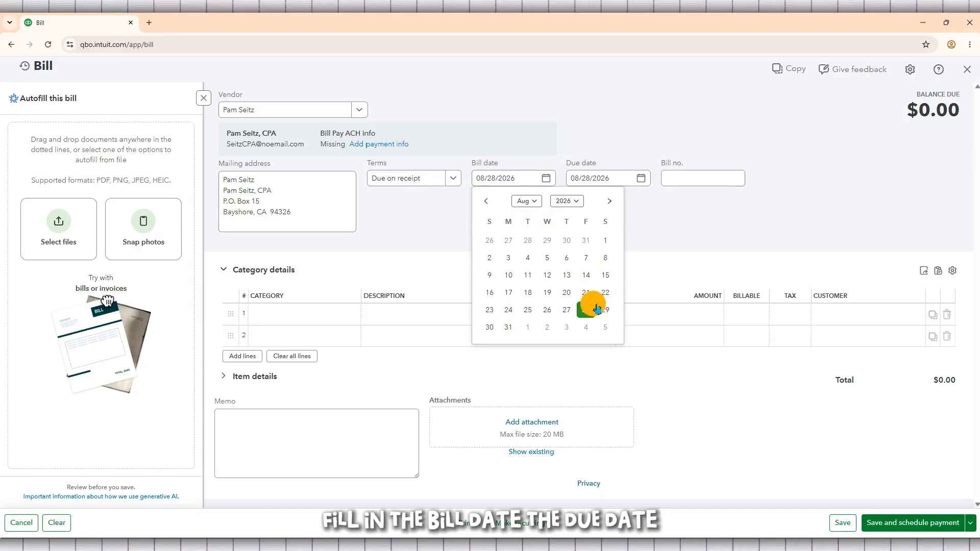
{"action": "left_click", "coordinate": [494, 327]}
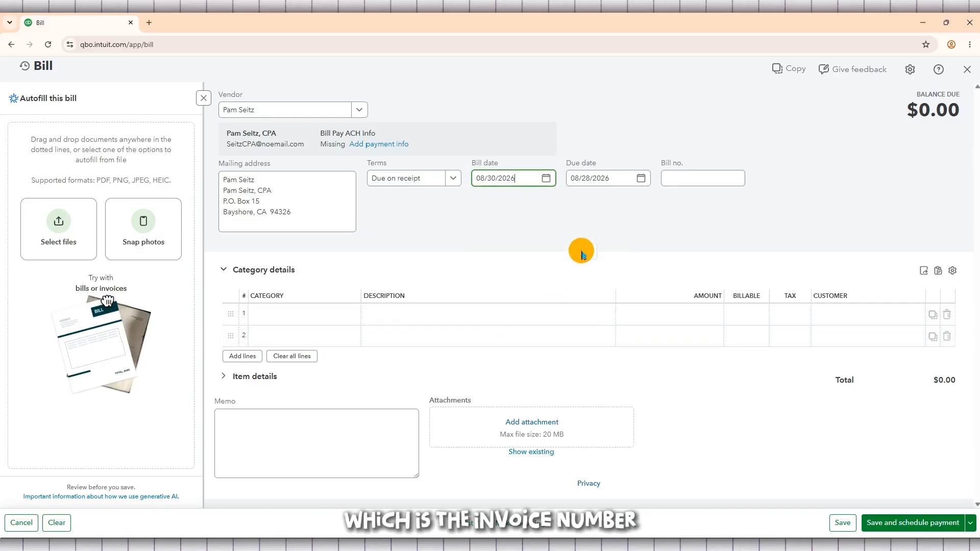
{"action": "left_click", "coordinate": [644, 179]}
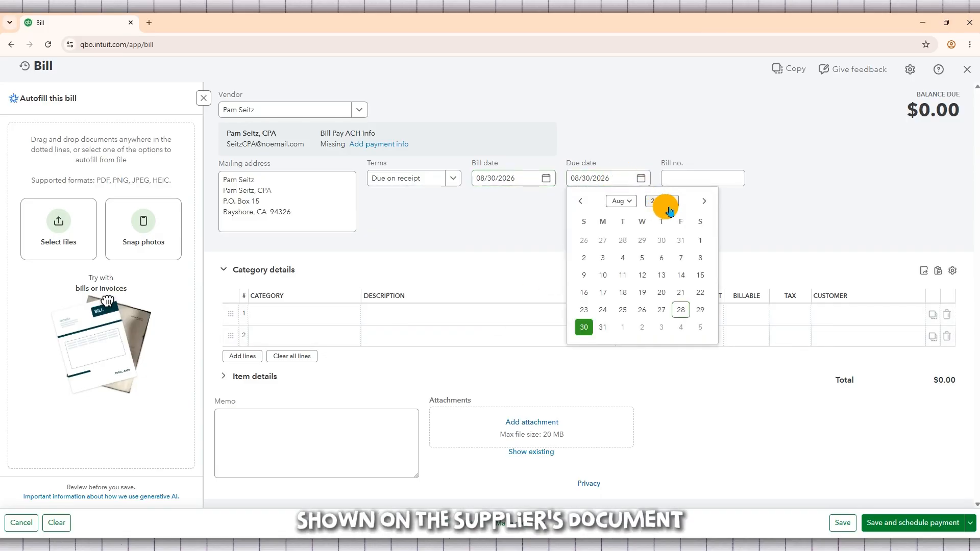
{"action": "left_click", "coordinate": [708, 203]}
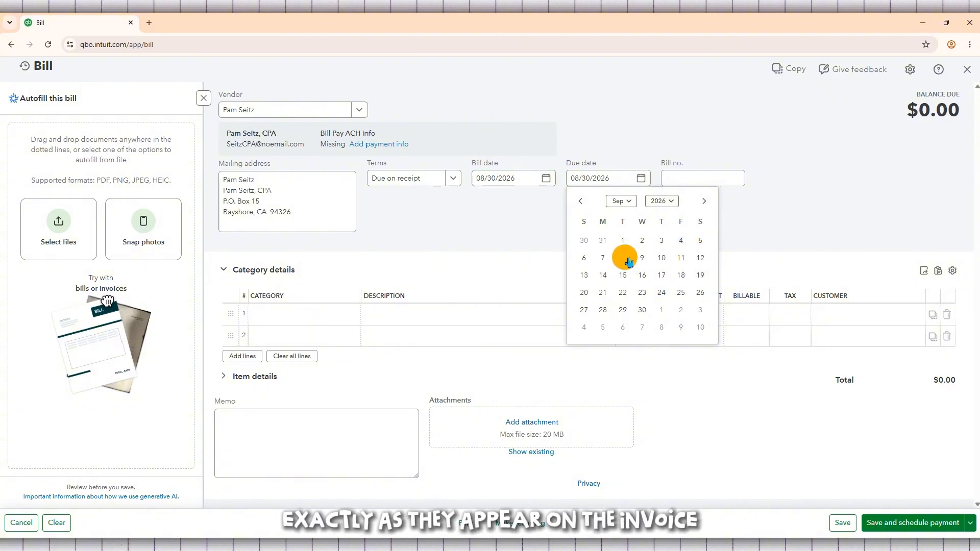
{"action": "left_click", "coordinate": [603, 259]}
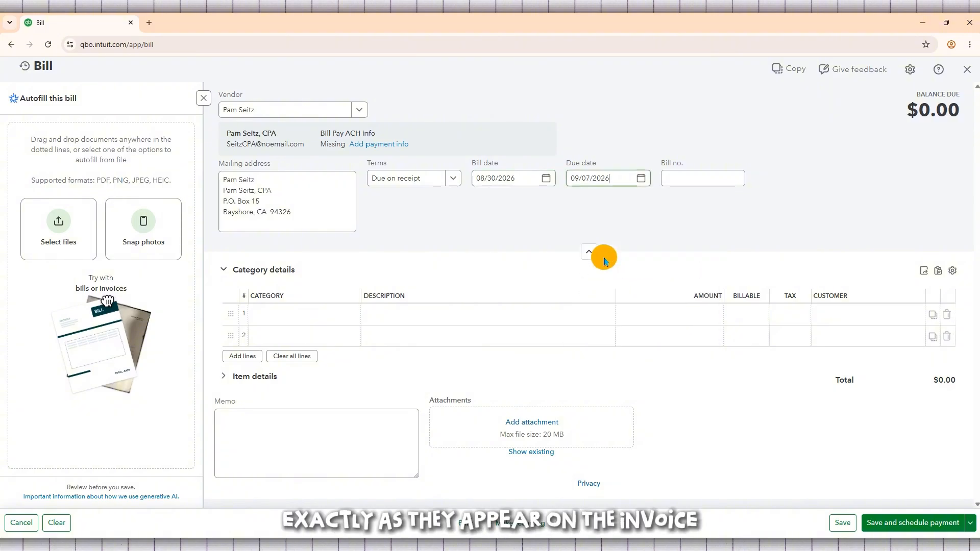
{"action": "left_click", "coordinate": [711, 181]}
{"action": "type", "text": "7698536"}
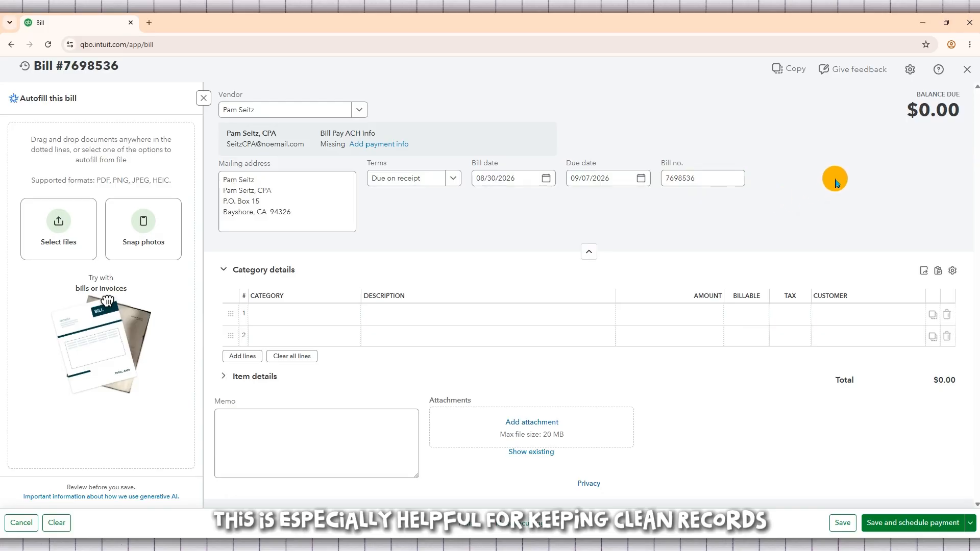
{"action": "left_click_drag", "start_coordinate": [682, 163], "coordinate": [472, 163]}
{"action": "left_click", "coordinate": [479, 163]}
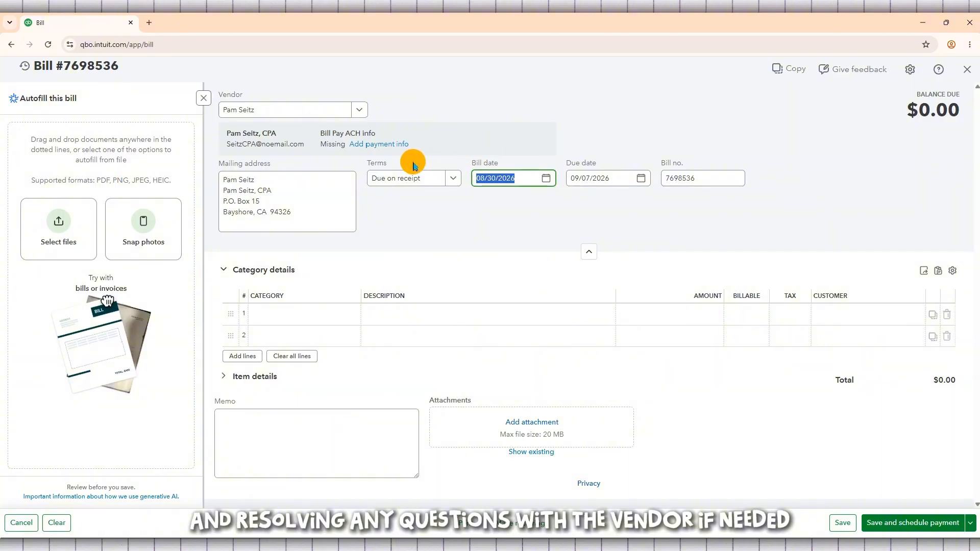
{"action": "left_click_drag", "start_coordinate": [396, 162], "coordinate": [374, 163]}
{"action": "left_click", "coordinate": [380, 163]}
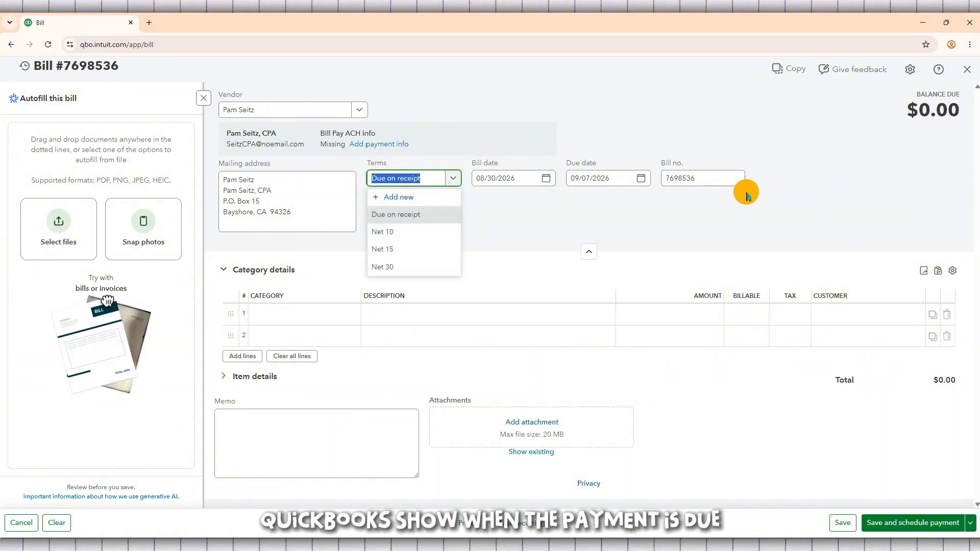
{"action": "left_click", "coordinate": [773, 209]}
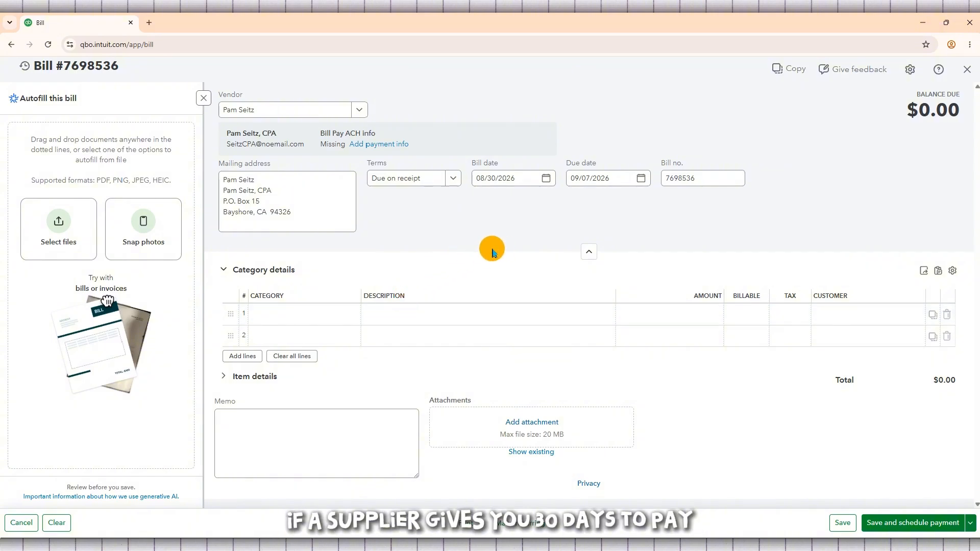
{"action": "left_click", "coordinate": [589, 251]}
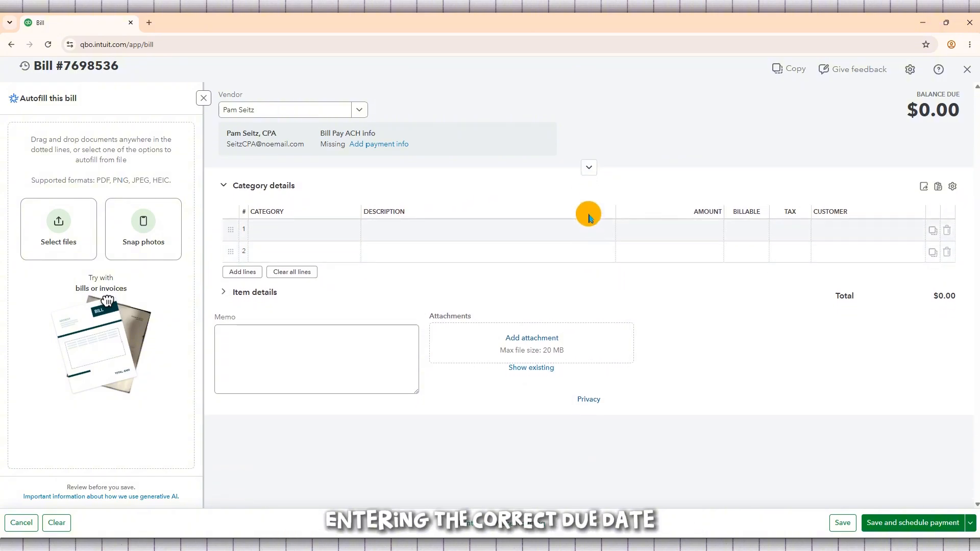
{"action": "left_click", "coordinate": [589, 167]}
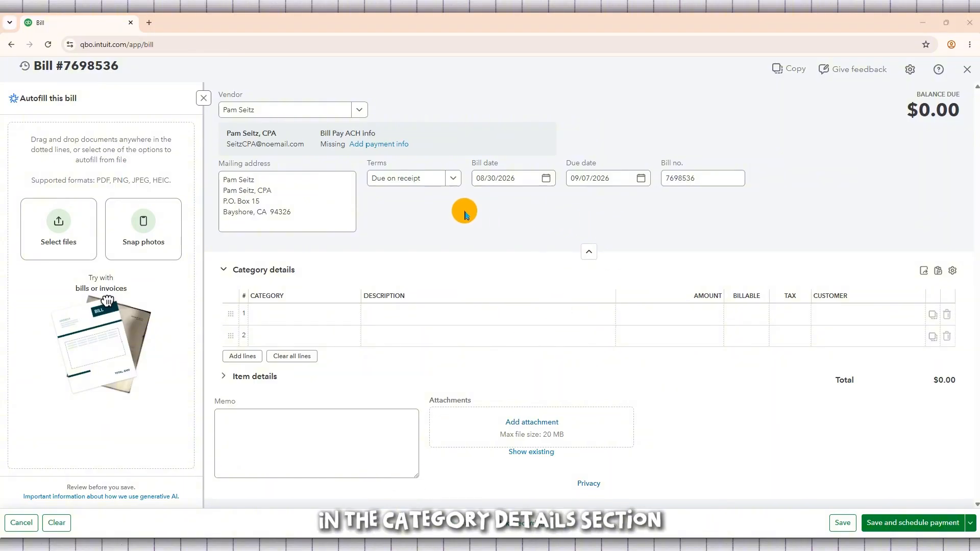
Assign the Advertising expense category to the first line of the bill's category details.
{"action": "left_click", "coordinate": [301, 322]}
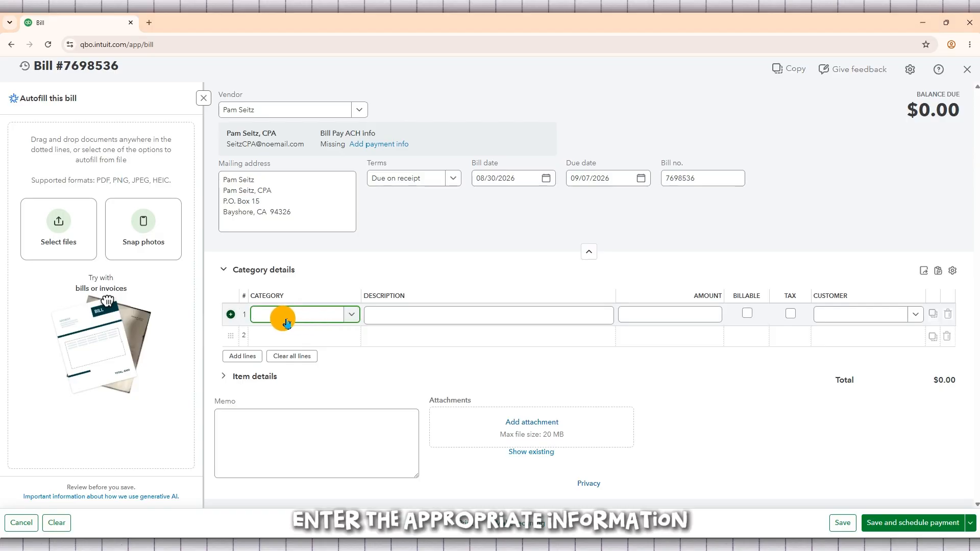
{"action": "left_click", "coordinate": [356, 320]}
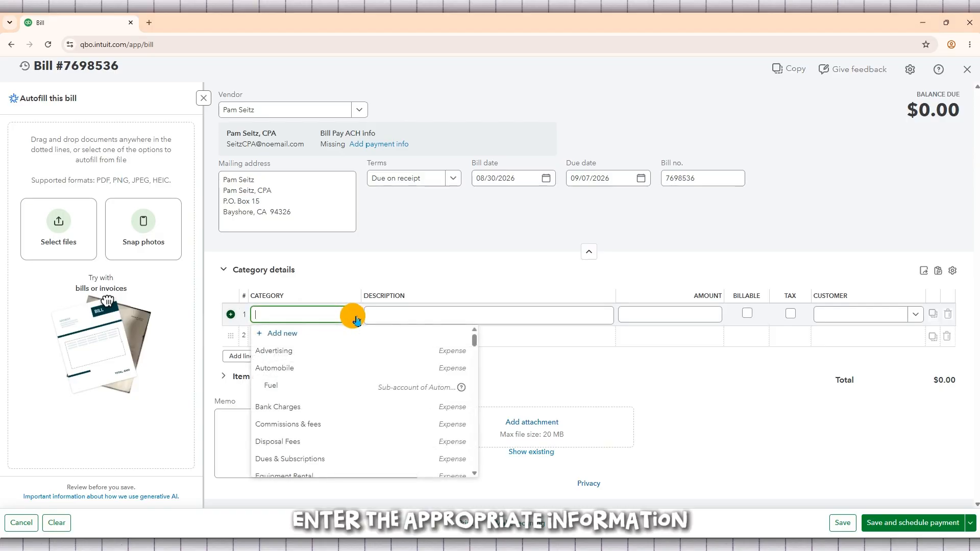
{"action": "left_click", "coordinate": [356, 354]}
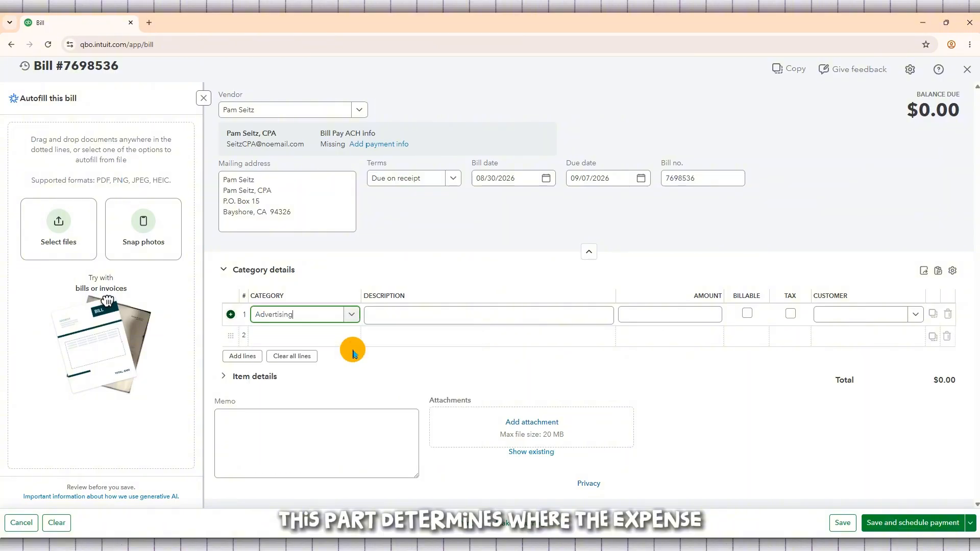
Look through the accounts available as the category for the first line, from the expense accounts to the other income and expense accounts.
{"action": "left_click", "coordinate": [352, 320]}
{"action": "scroll", "coordinate": [367, 388], "scroll_direction": "down", "scroll_amount": 3}
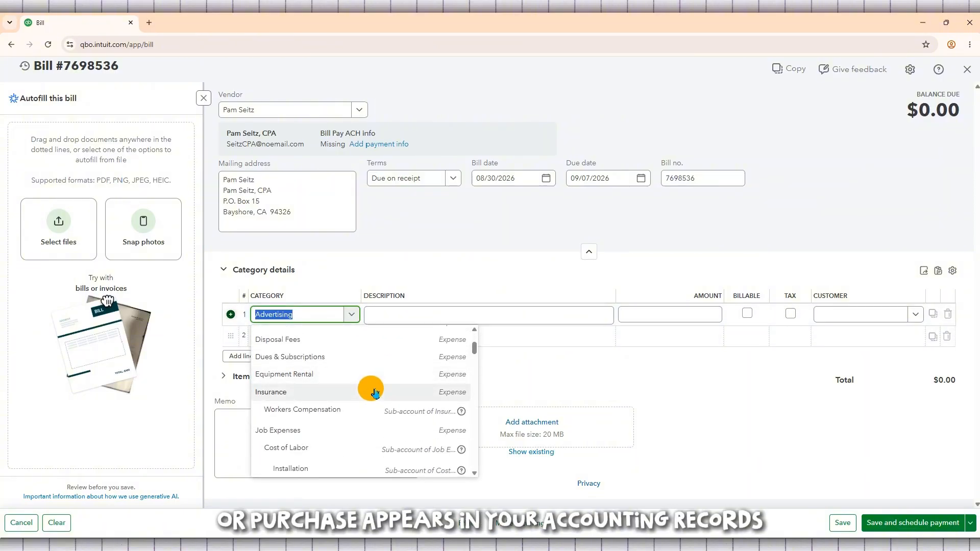
{"action": "scroll", "coordinate": [375, 392], "scroll_direction": "down", "scroll_amount": 6}
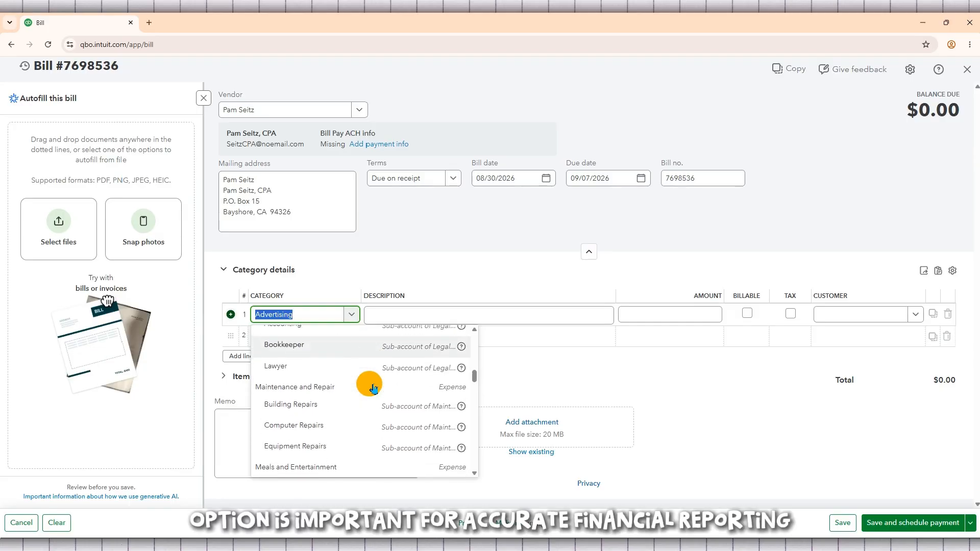
{"action": "scroll", "coordinate": [375, 389], "scroll_direction": "down", "scroll_amount": 8}
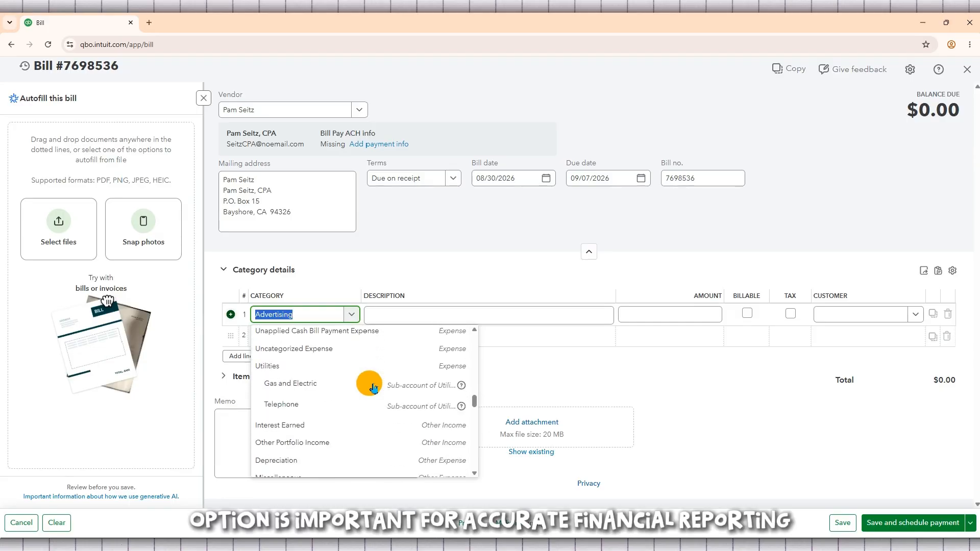
{"action": "scroll", "coordinate": [374, 389], "scroll_direction": "down", "scroll_amount": 3}
{"action": "left_click", "coordinate": [415, 262]}
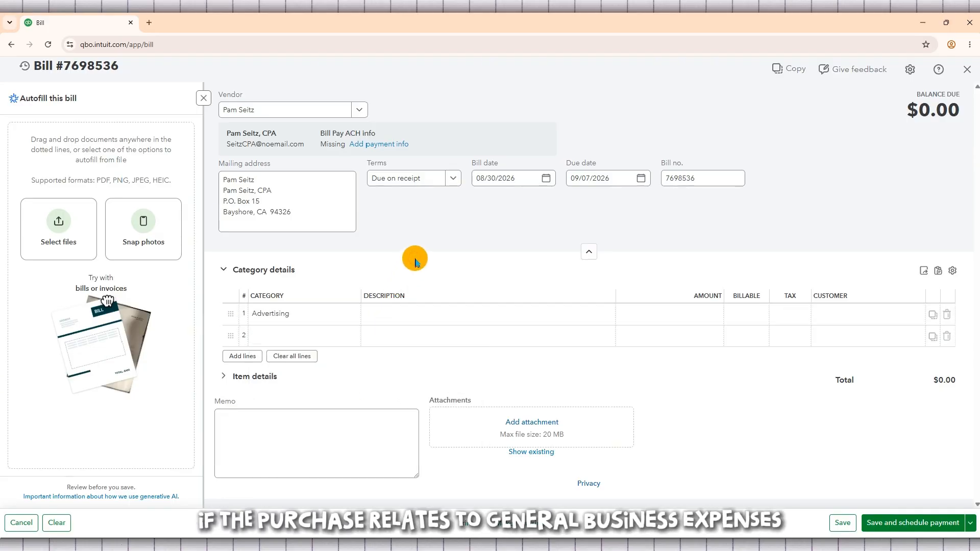
Enter an amount of $1,500.00 on the Advertising line of the category details.
{"action": "left_click", "coordinate": [443, 317]}
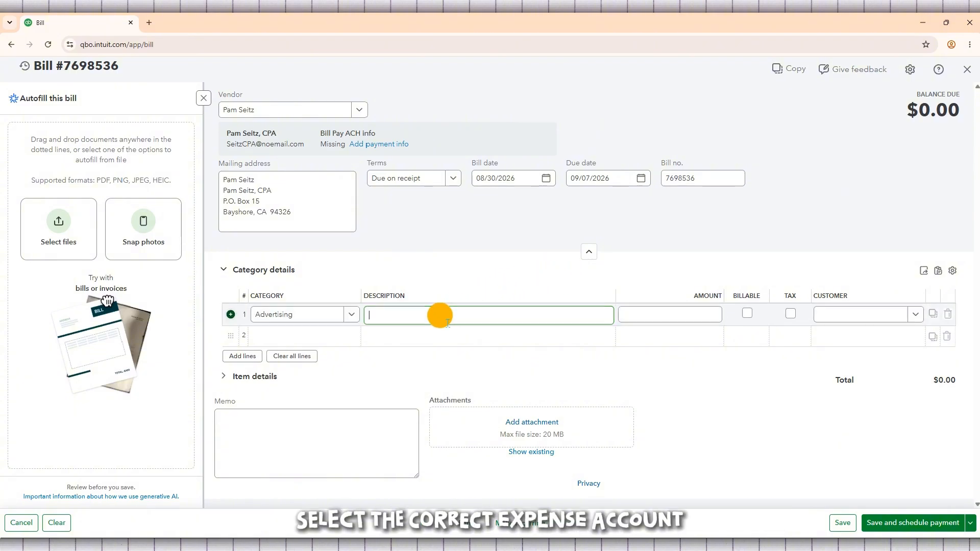
{"action": "left_click", "coordinate": [655, 315]}
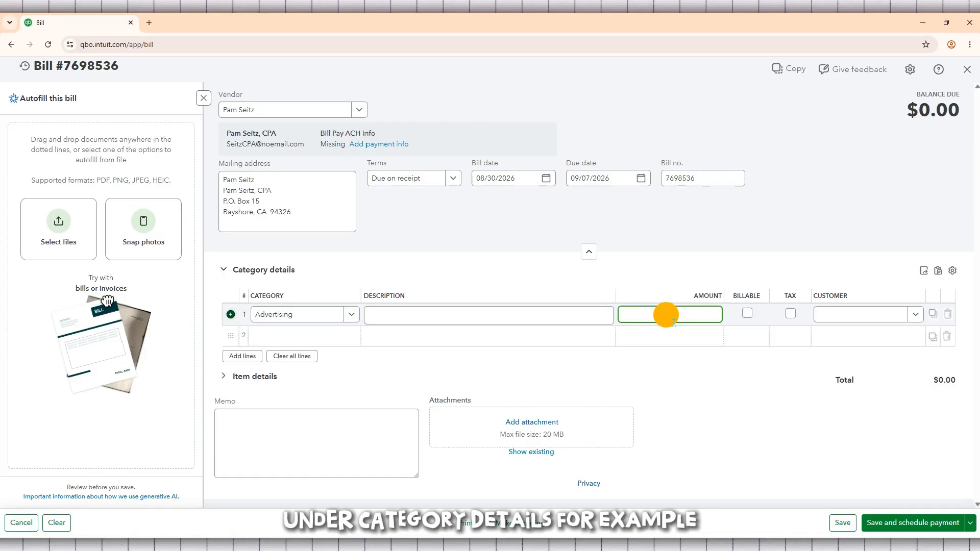
{"action": "type", "text": "250"}
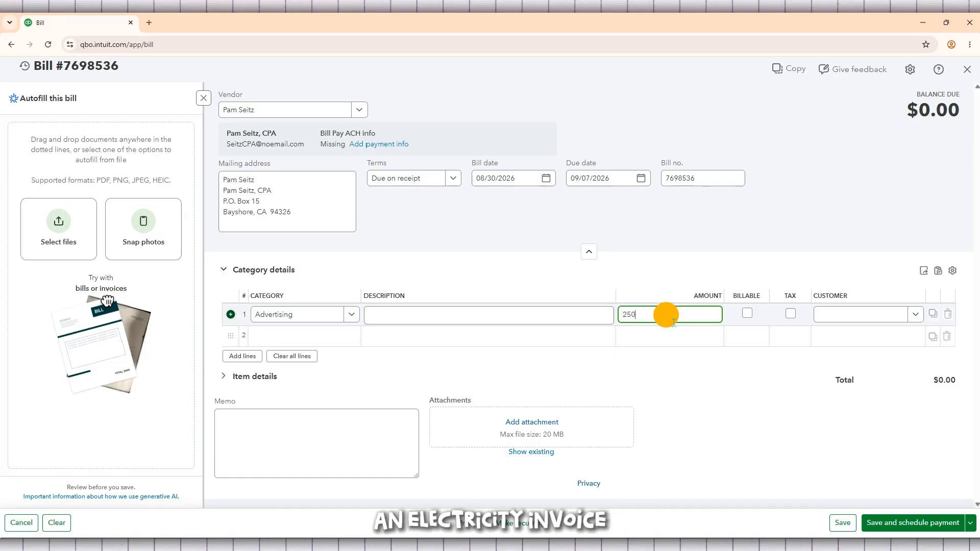
{"action": "type", "text": "00"}
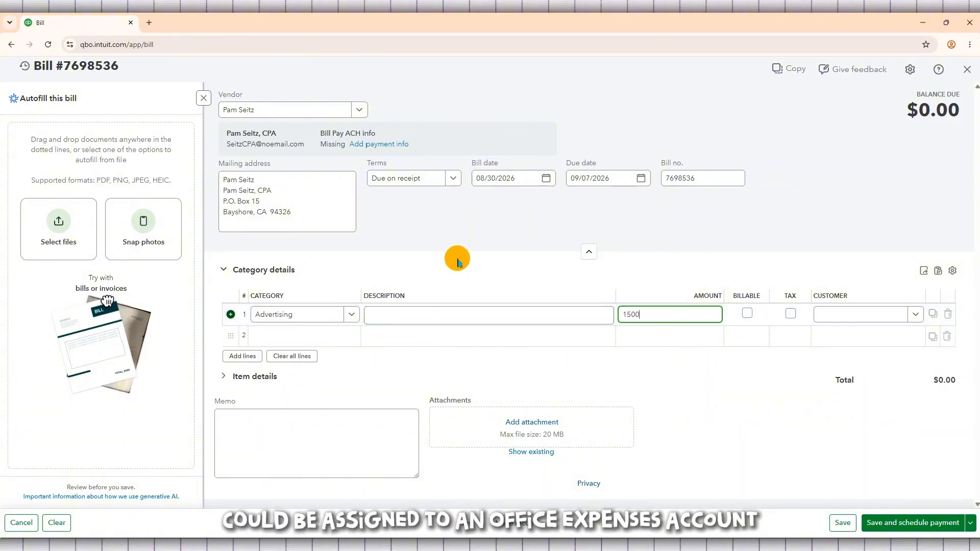
{"action": "left_click", "coordinate": [458, 262]}
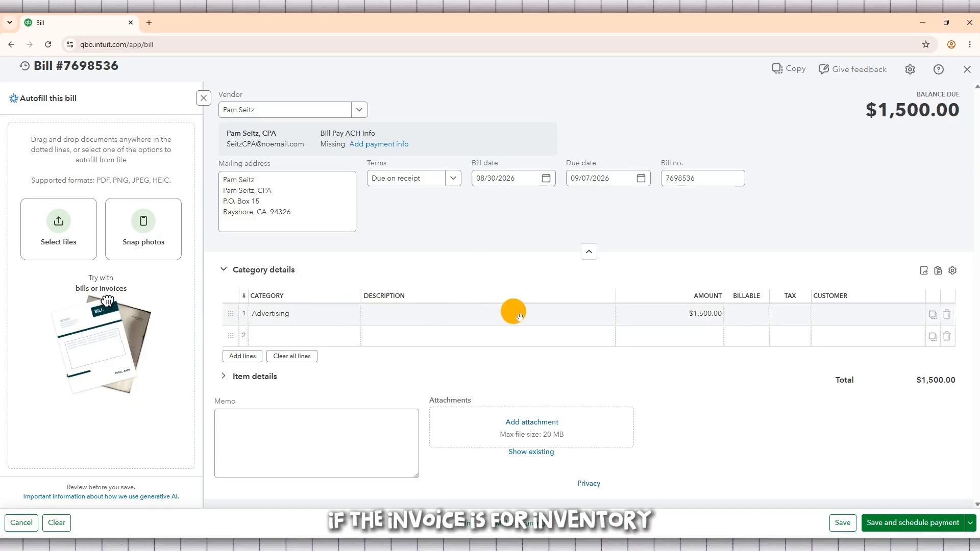
Look at the customers that can be assigned to the Advertising line.
{"action": "left_click", "coordinate": [873, 317]}
{"action": "left_click", "coordinate": [924, 315]}
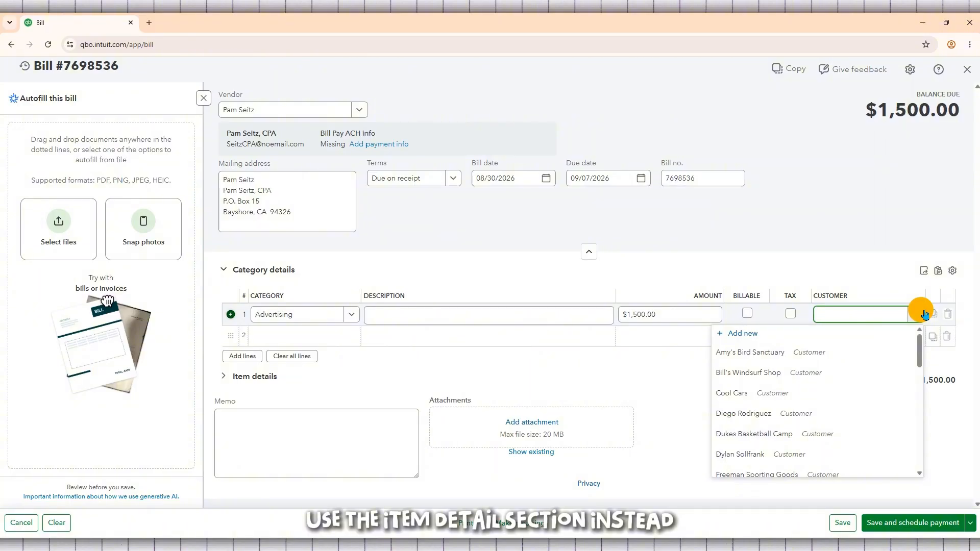
{"action": "left_click", "coordinate": [922, 313]}
{"action": "left_click", "coordinate": [921, 313]}
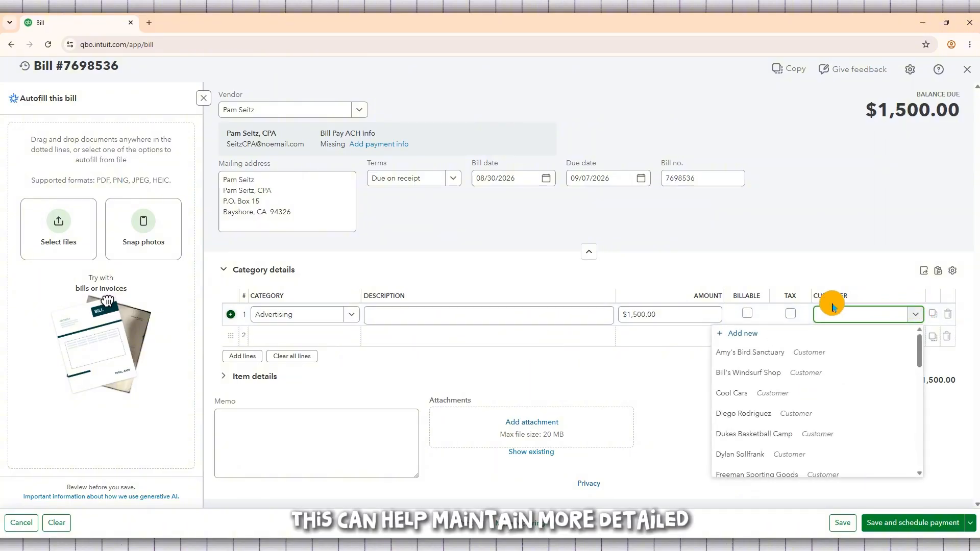
{"action": "left_click", "coordinate": [488, 271]}
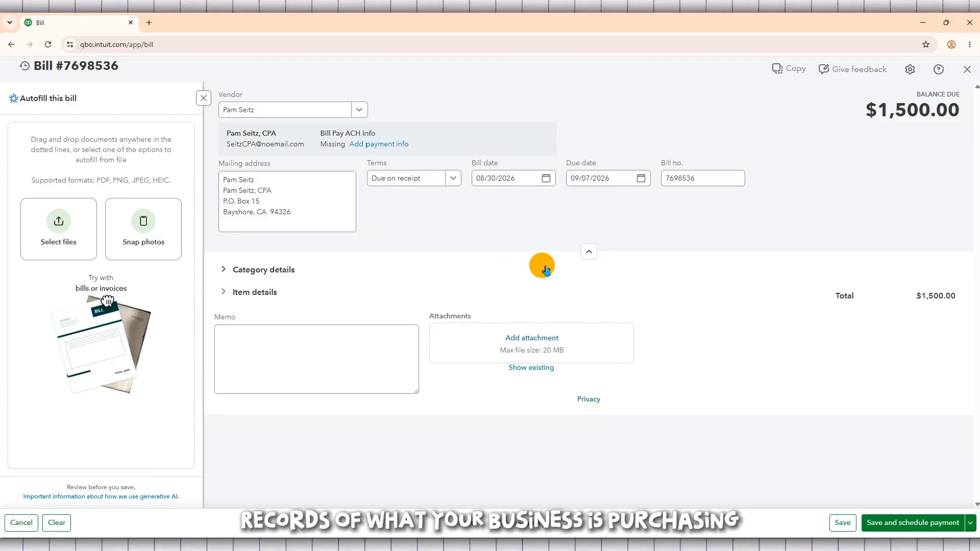
{"action": "left_click", "coordinate": [592, 253]}
{"action": "left_click", "coordinate": [587, 161]}
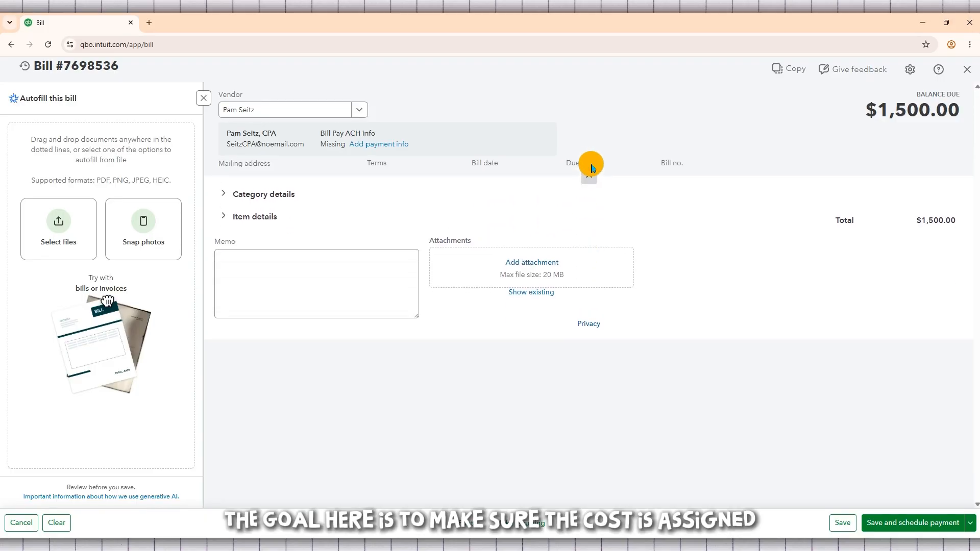
{"action": "left_click", "coordinate": [259, 268]}
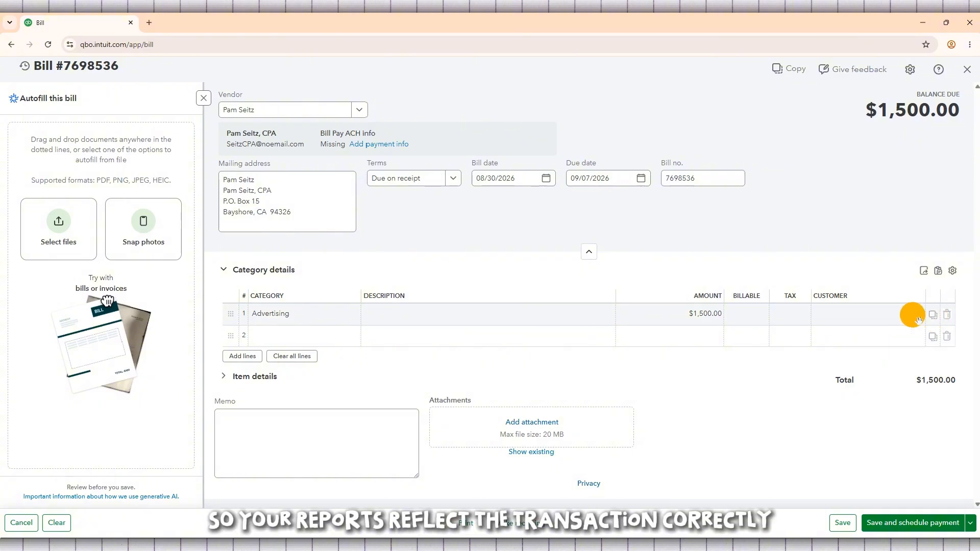
{"action": "left_click", "coordinate": [457, 314]}
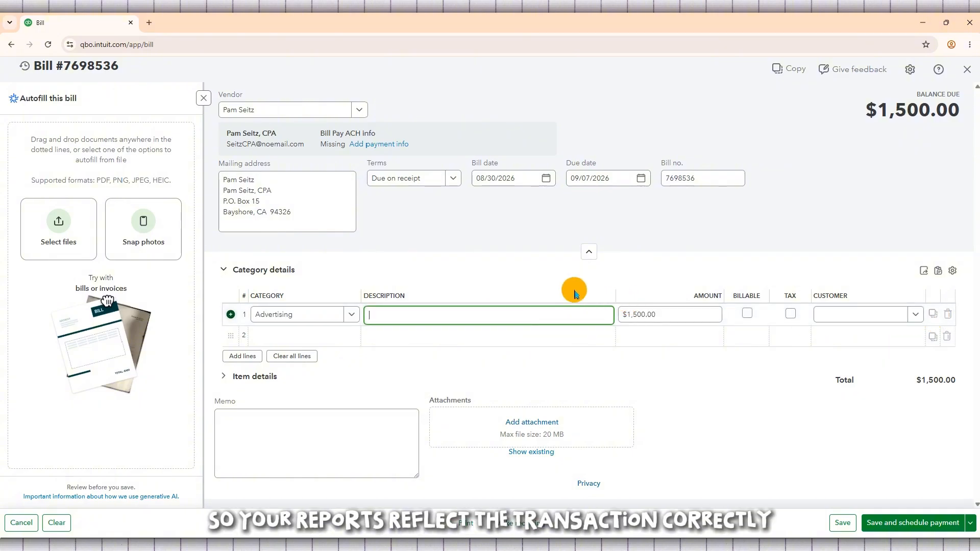
{"action": "left_click", "coordinate": [695, 413]}
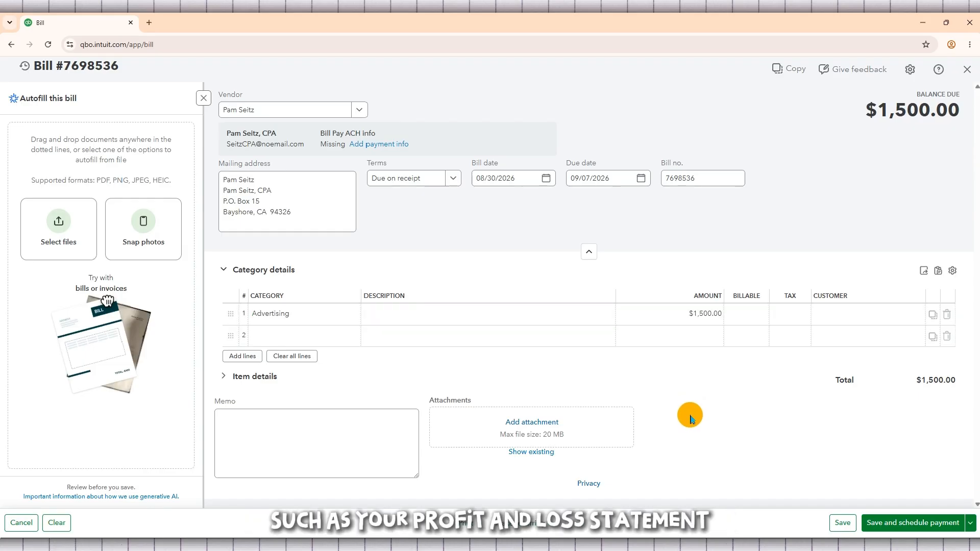
Mark the Advertising line as billable and taxable.
{"action": "left_click", "coordinate": [749, 314]}
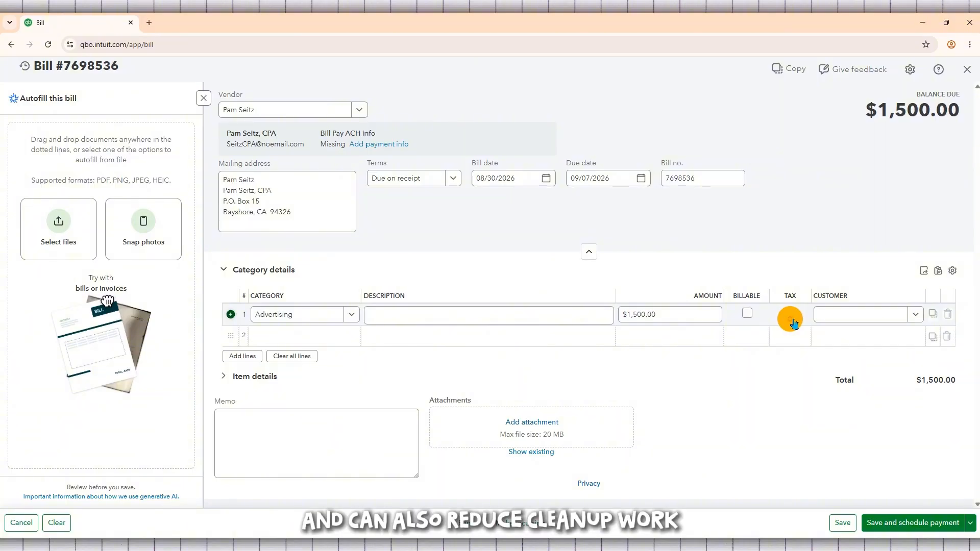
{"action": "left_click", "coordinate": [791, 320]}
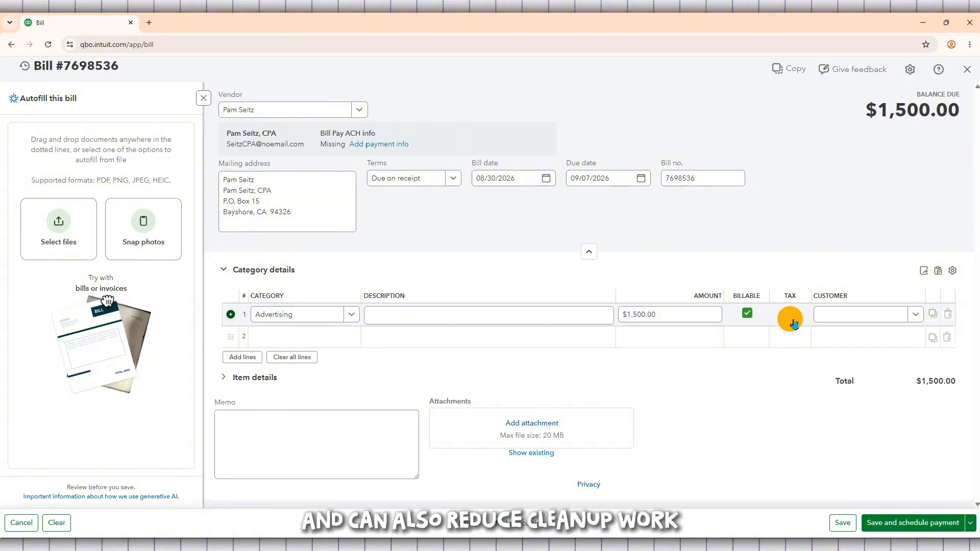
{"action": "left_click", "coordinate": [672, 419]}
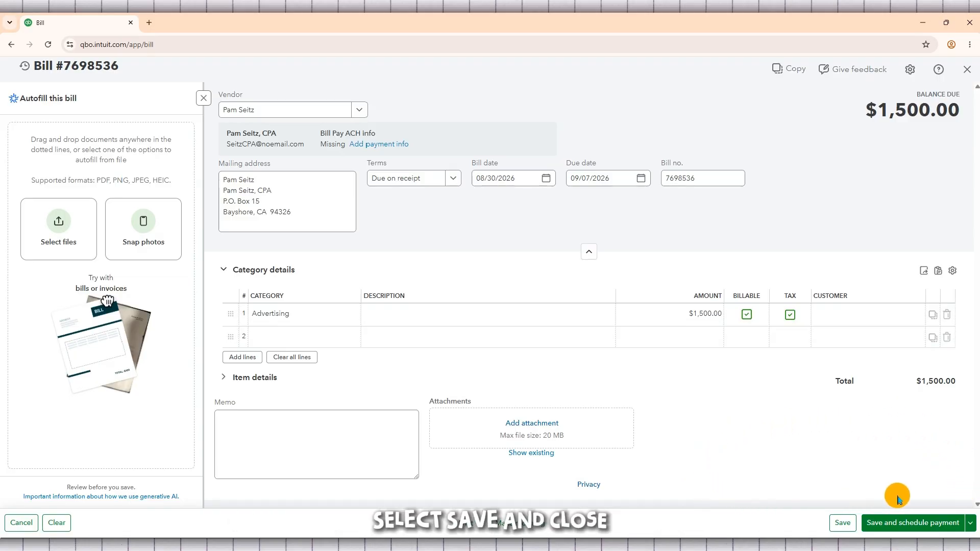
Try to save and close the bill with its Advertising line marked billable but without a customer.
{"action": "left_click", "coordinate": [971, 522]}
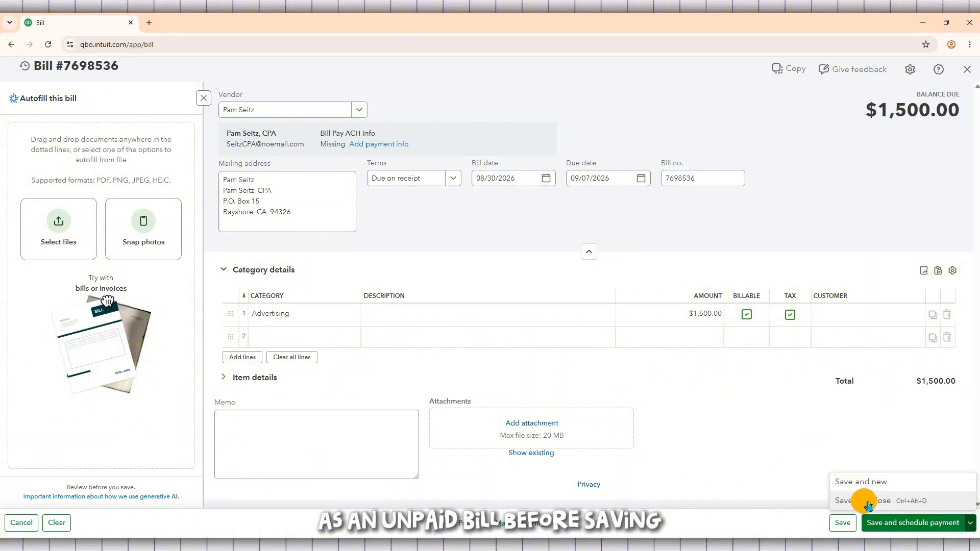
{"action": "left_click", "coordinate": [972, 523]}
{"action": "left_click", "coordinate": [972, 523]}
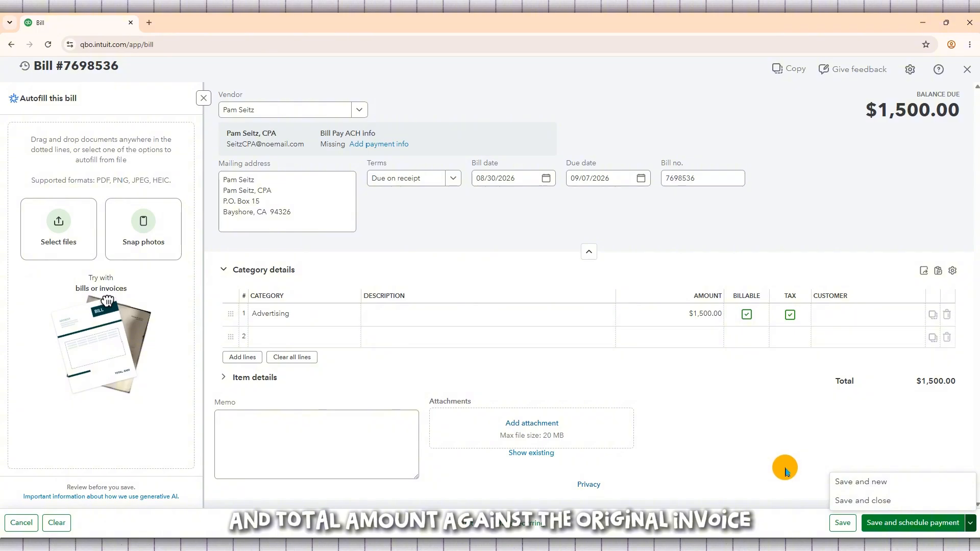
{"action": "left_click", "coordinate": [903, 501]}
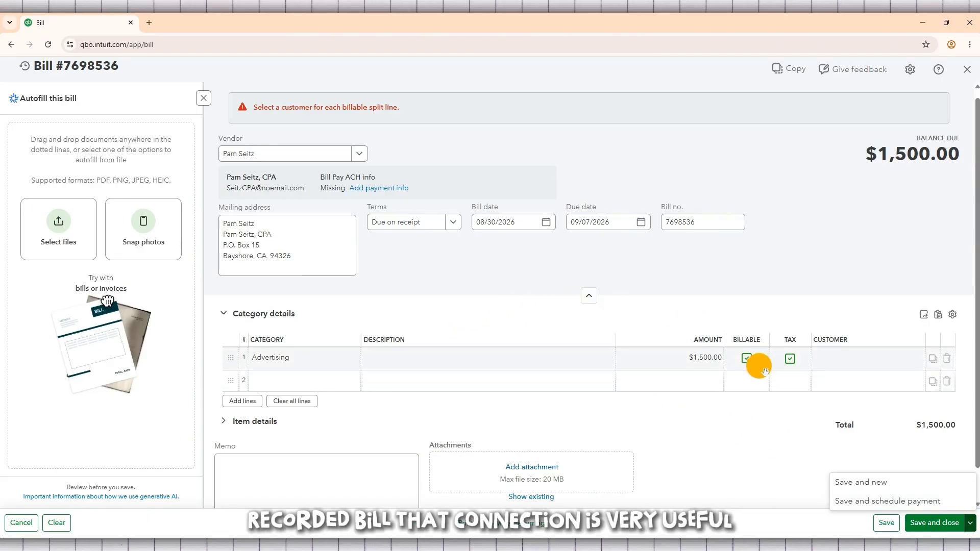
Remove the tax and billable marks from the Advertising line, and save and close the bill.
{"action": "left_click", "coordinate": [796, 366]}
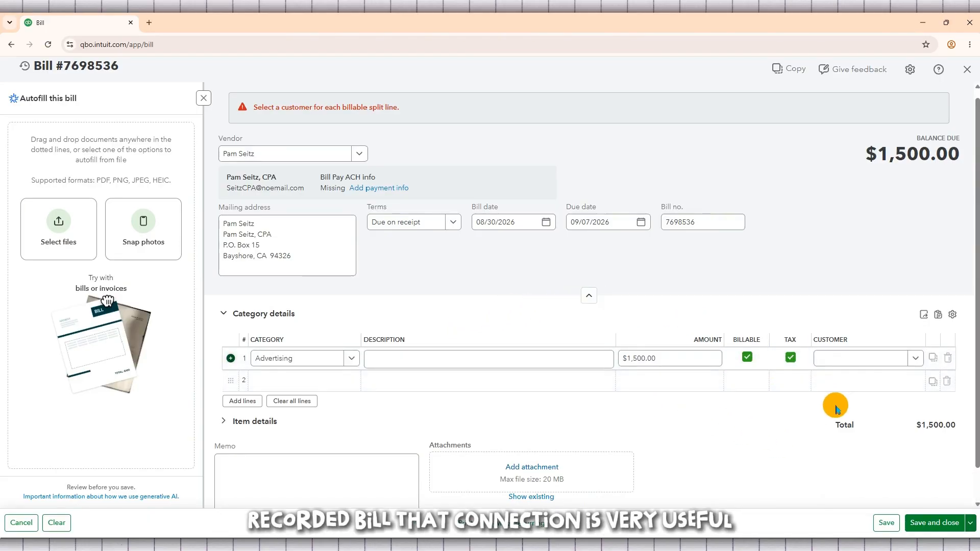
{"action": "left_click", "coordinate": [751, 360]}
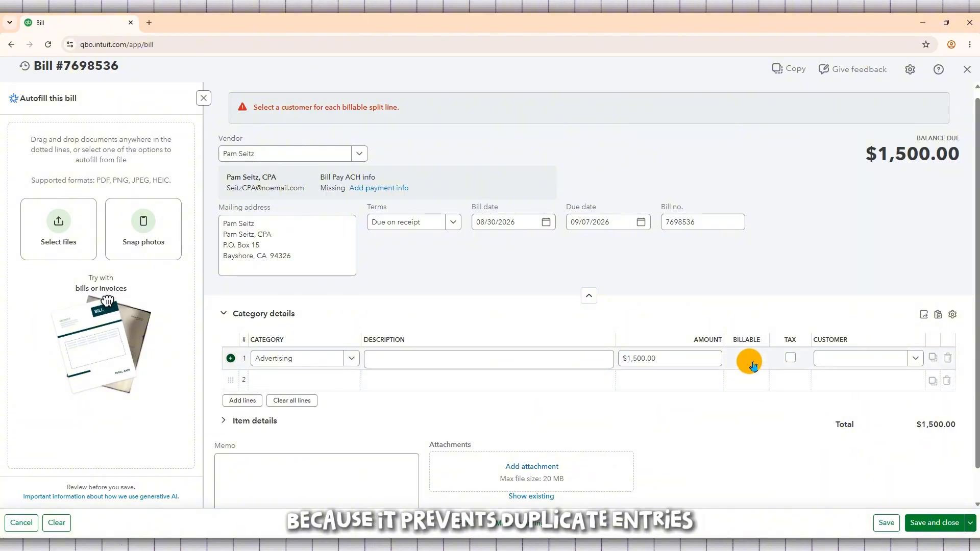
{"action": "left_click", "coordinate": [971, 523]}
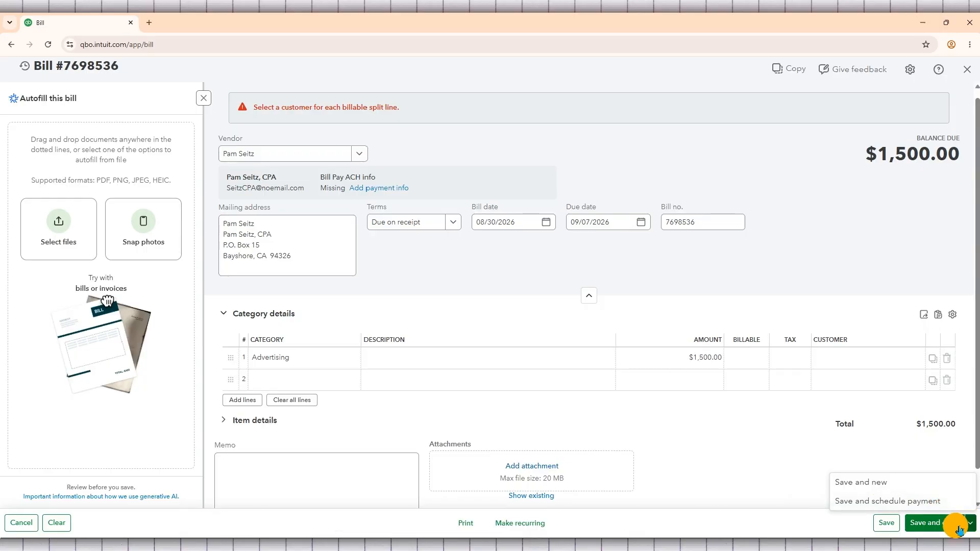
{"action": "left_click", "coordinate": [951, 528]}
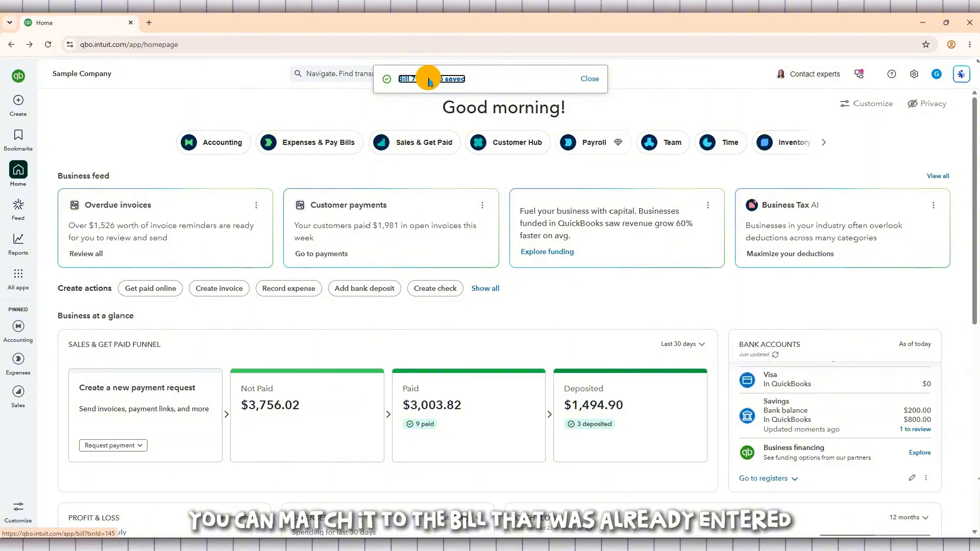
Open the newly saved bill in a separate browser tab and switch to that tab.
{"action": "right_click", "coordinate": [429, 81]}
{"action": "left_click", "coordinate": [459, 90]}
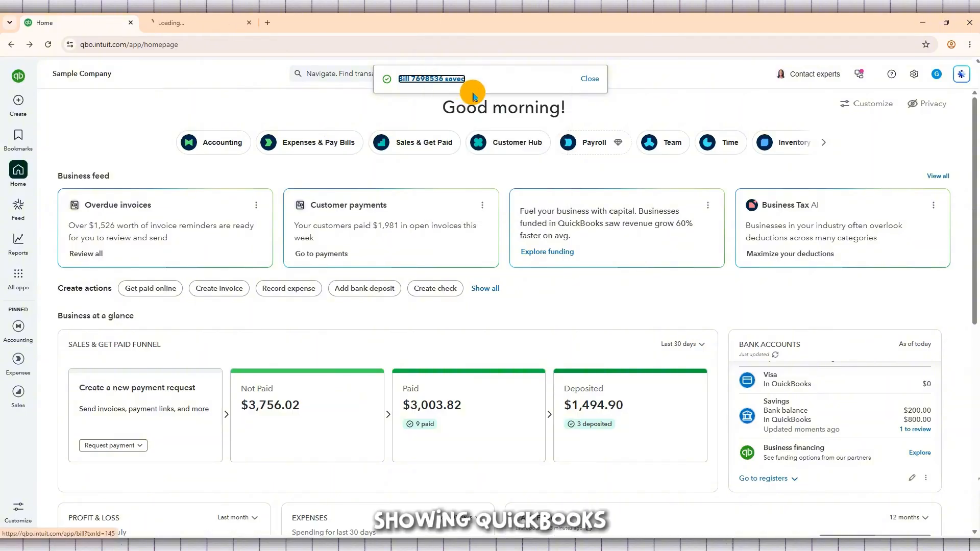
{"action": "left_click", "coordinate": [198, 21]}
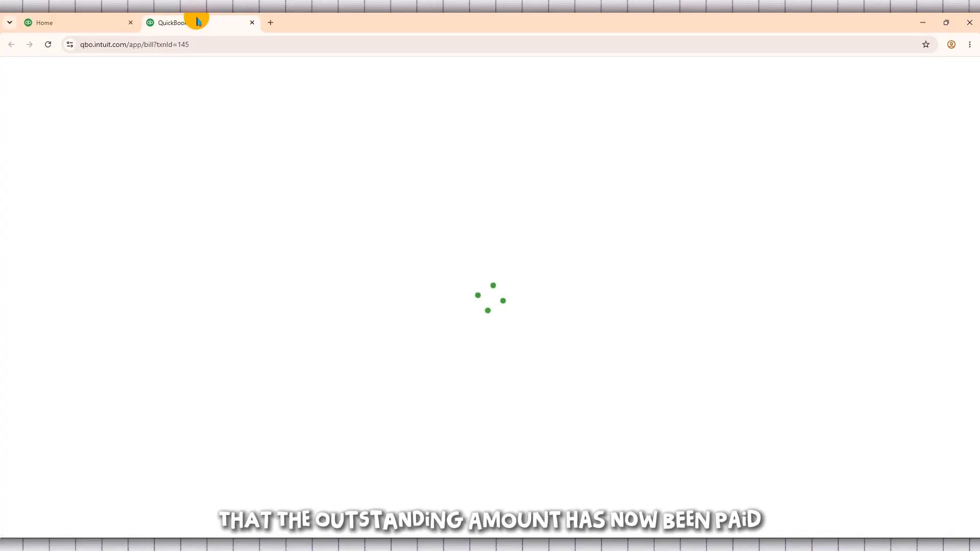